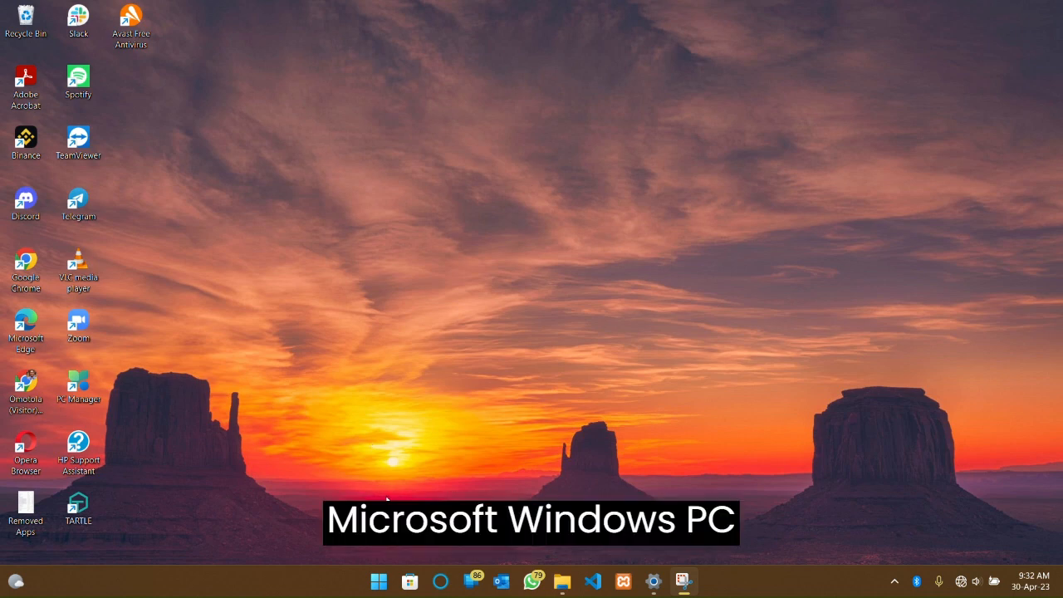
left_click(378, 582)
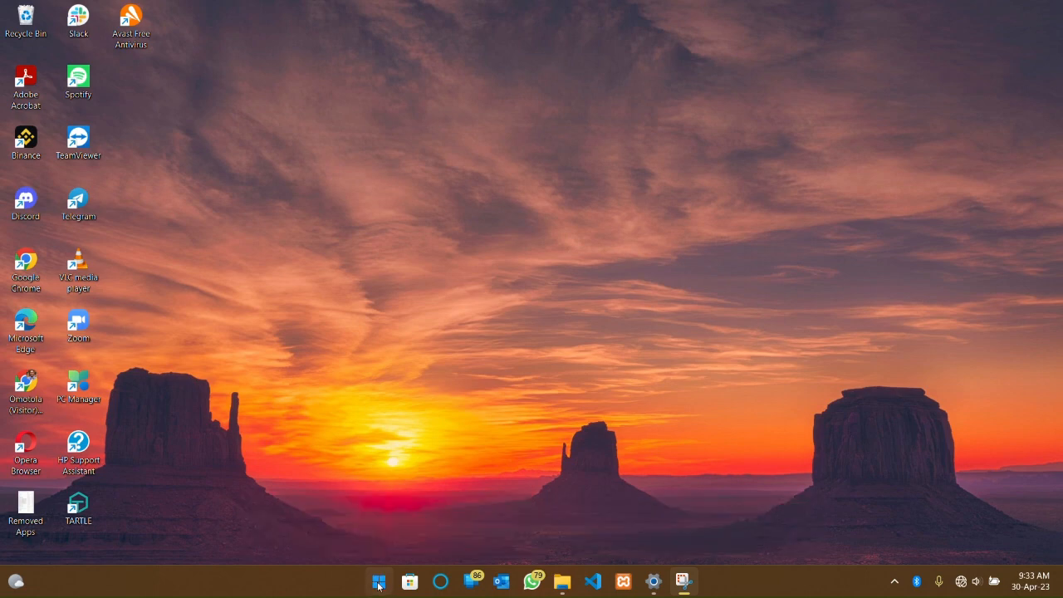
left_click(377, 581)
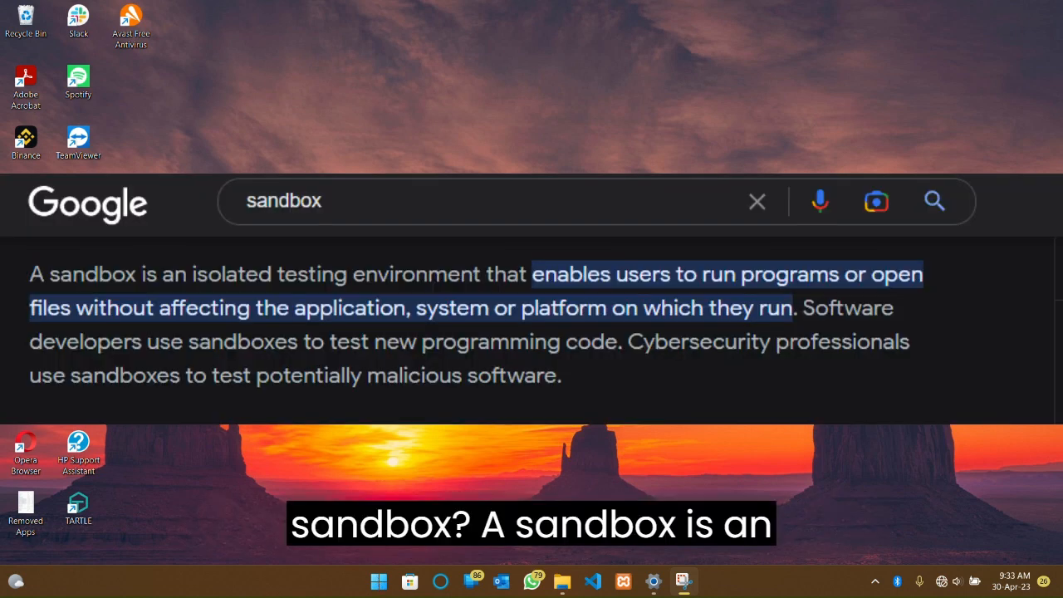
left_click(378, 581)
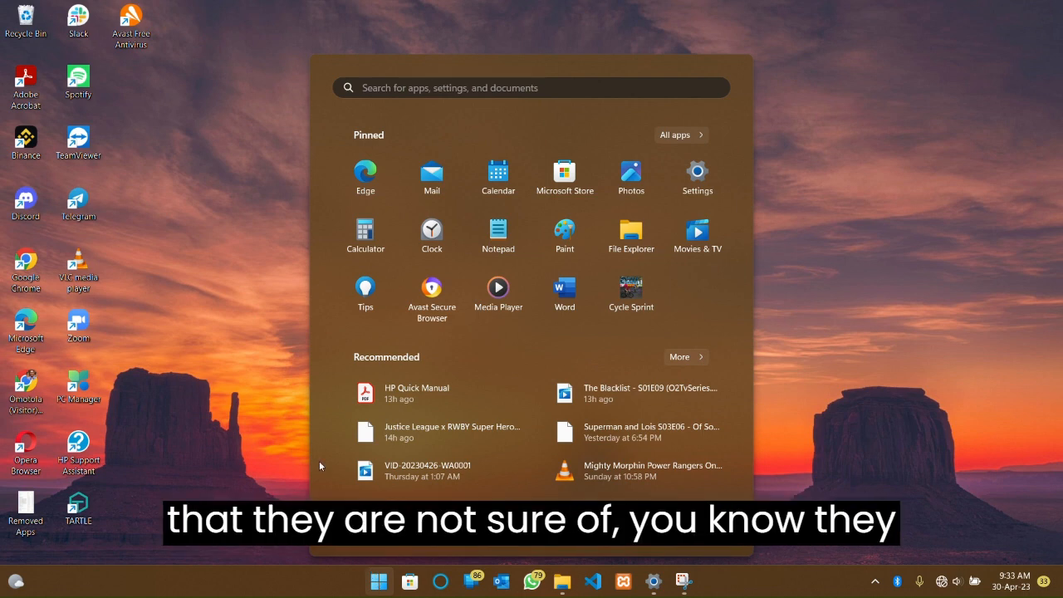
left_click(256, 396)
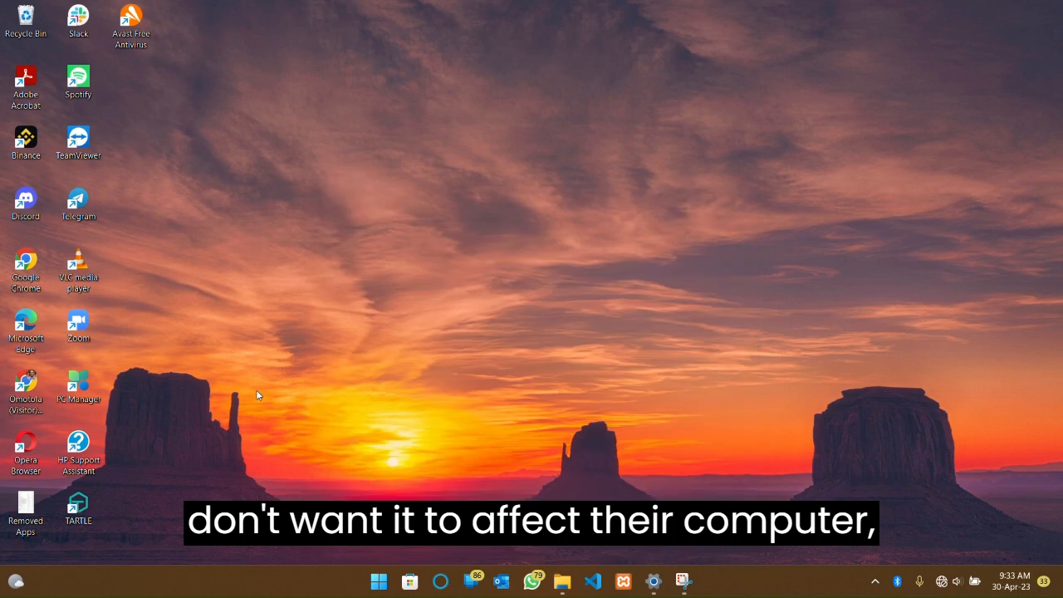
- Search for "control" and open the Control Panel
left_click(379, 582)
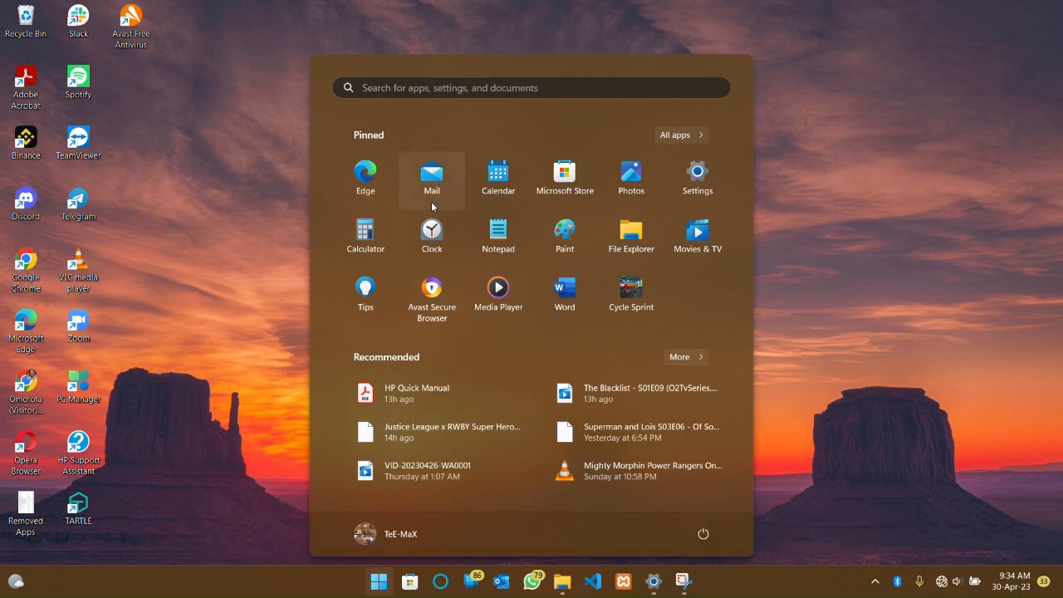
left_click(403, 93)
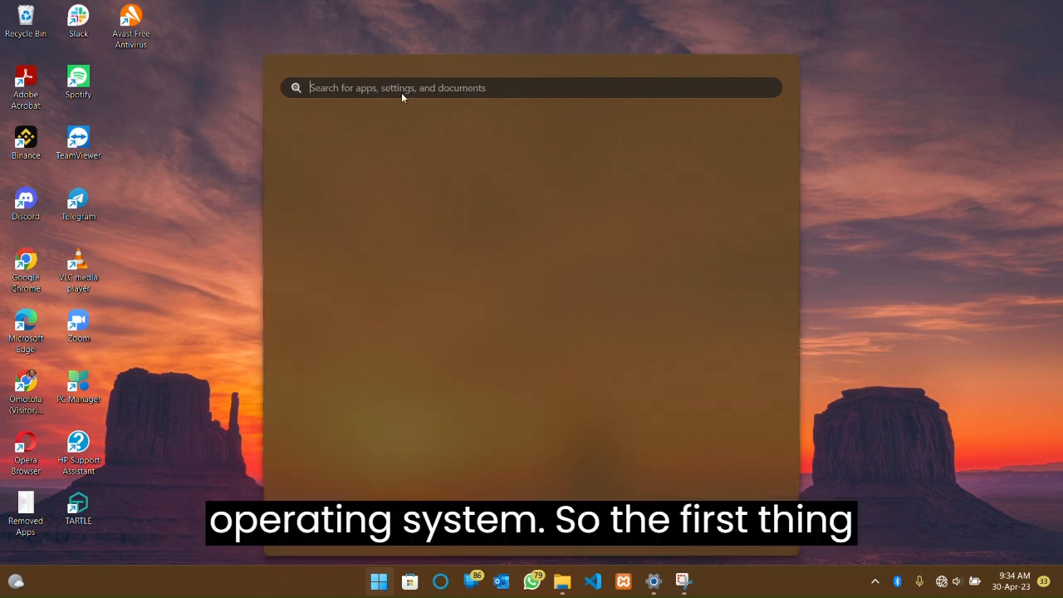
type("co")
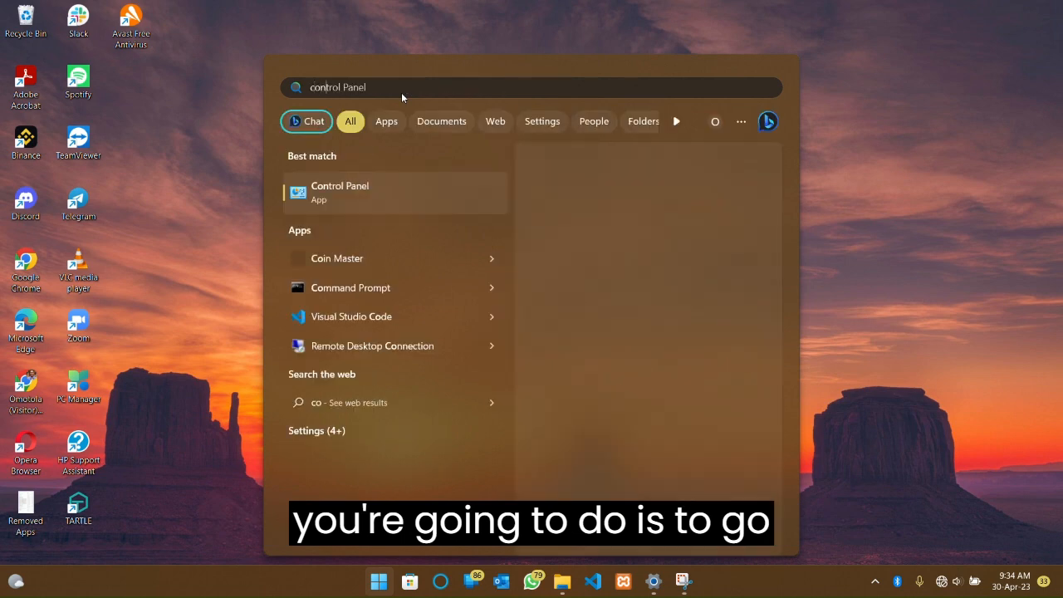
type("ntrol")
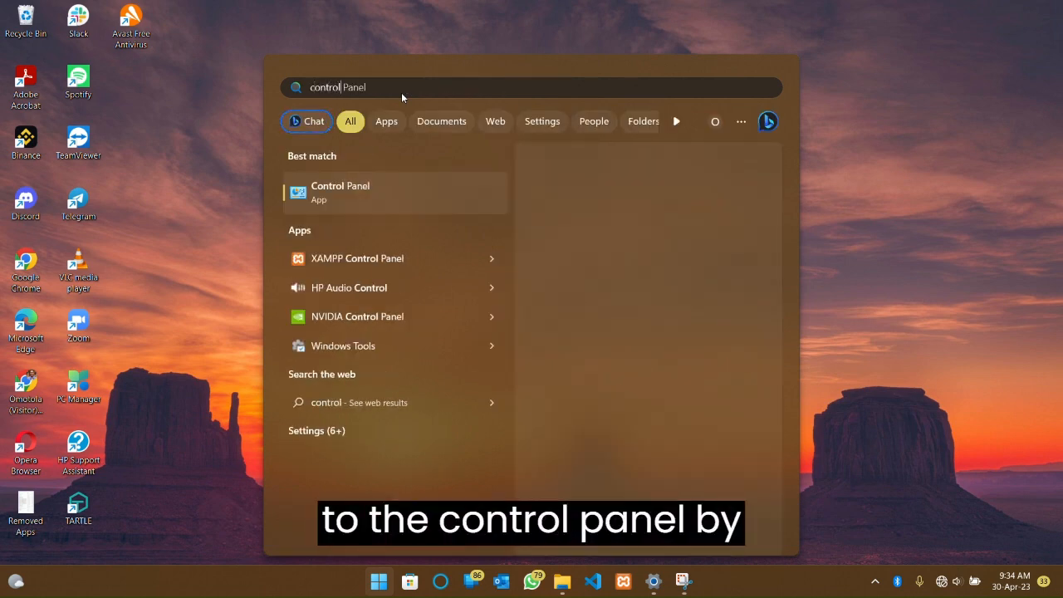
left_click(349, 194)
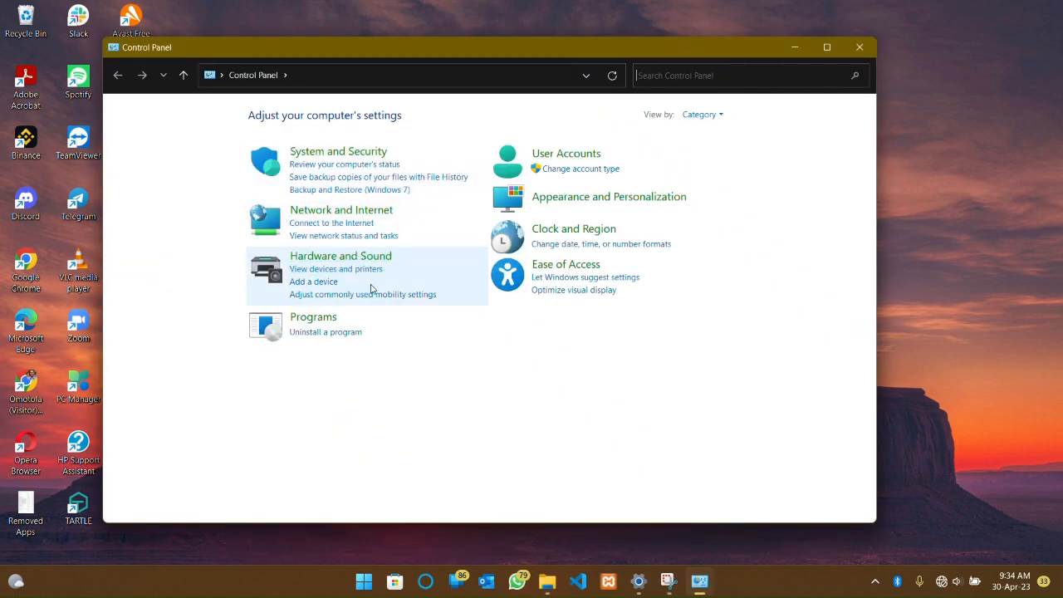
- Open the list of Windows features under Programs and enable the Windows Sandbox feature
left_click(307, 321)
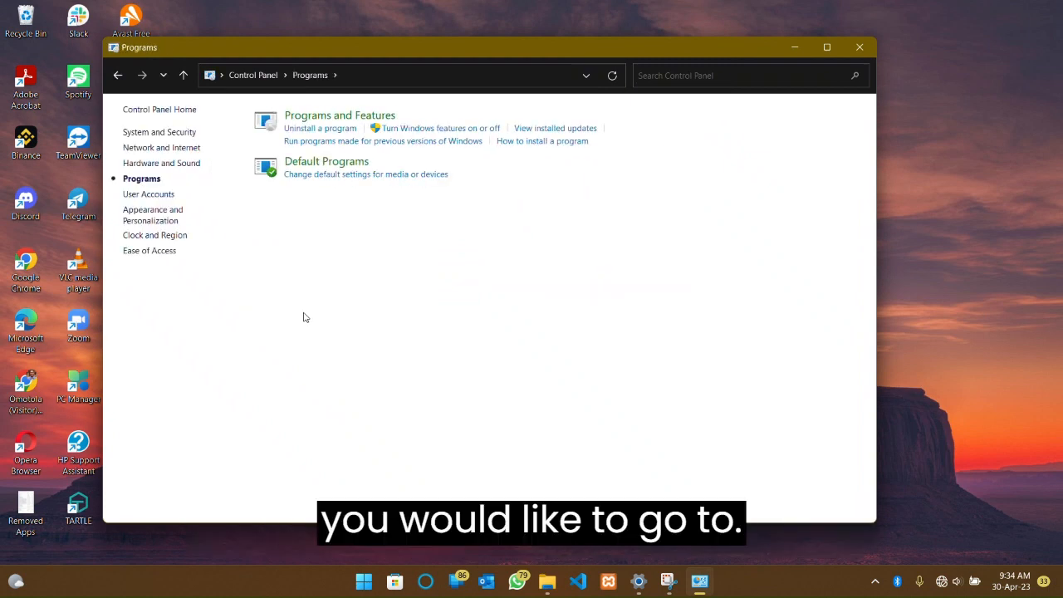
left_click(439, 130)
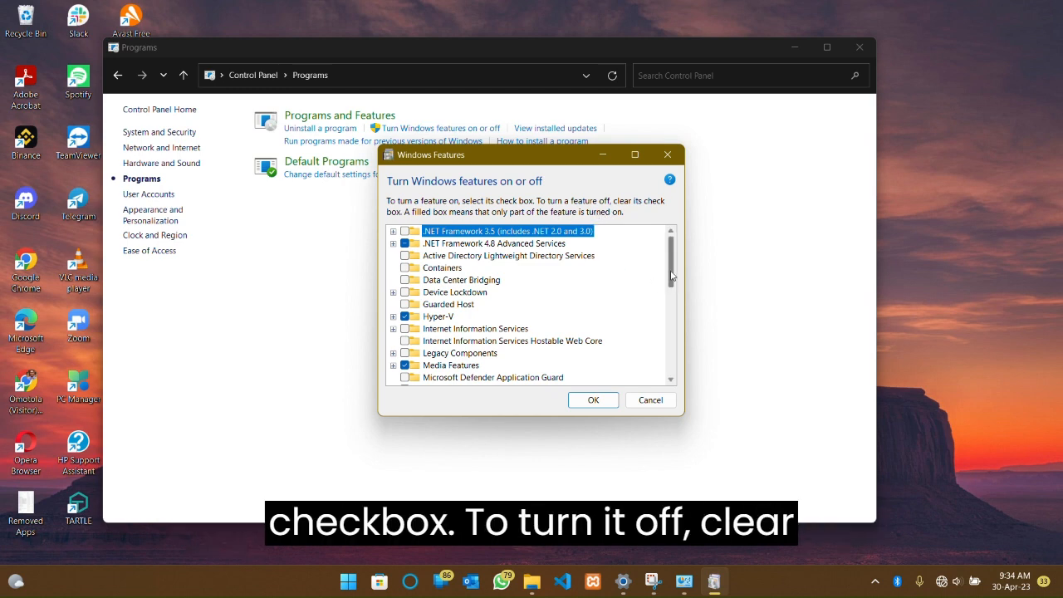
left_click_drag(671, 277, 676, 367)
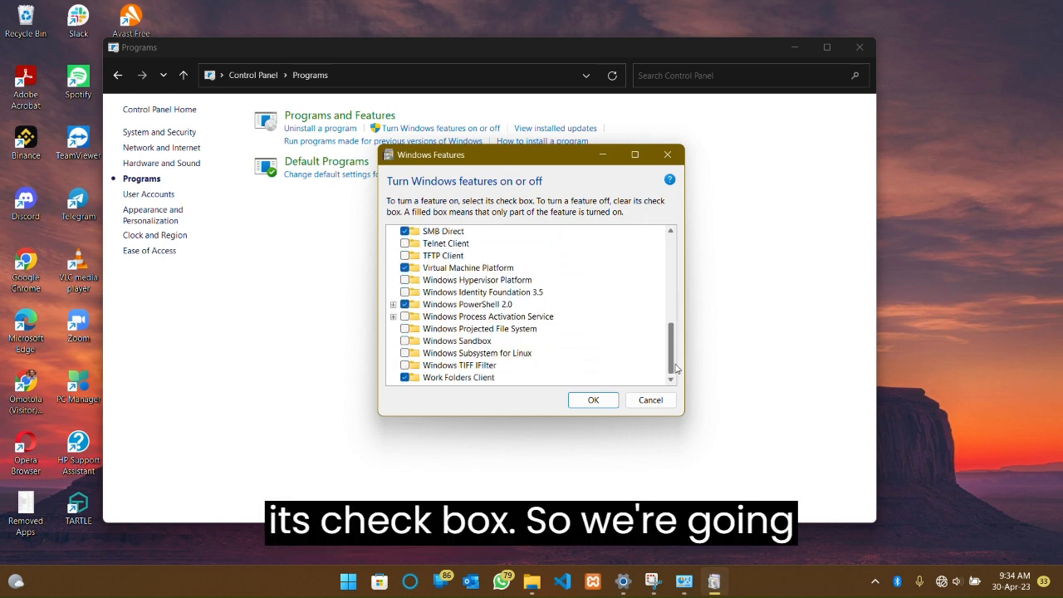
left_click(404, 341)
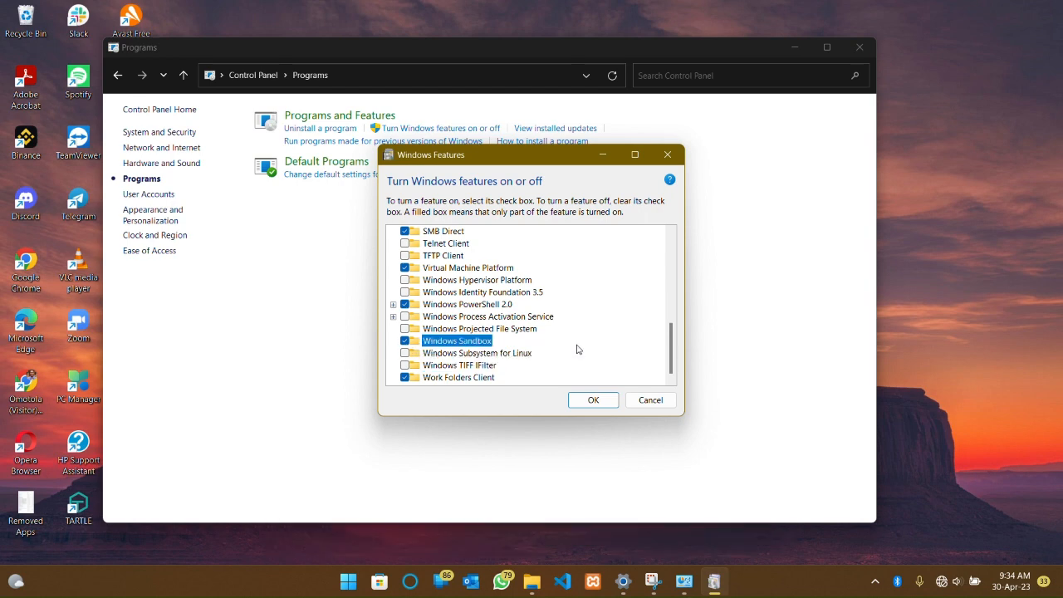
left_click(348, 581)
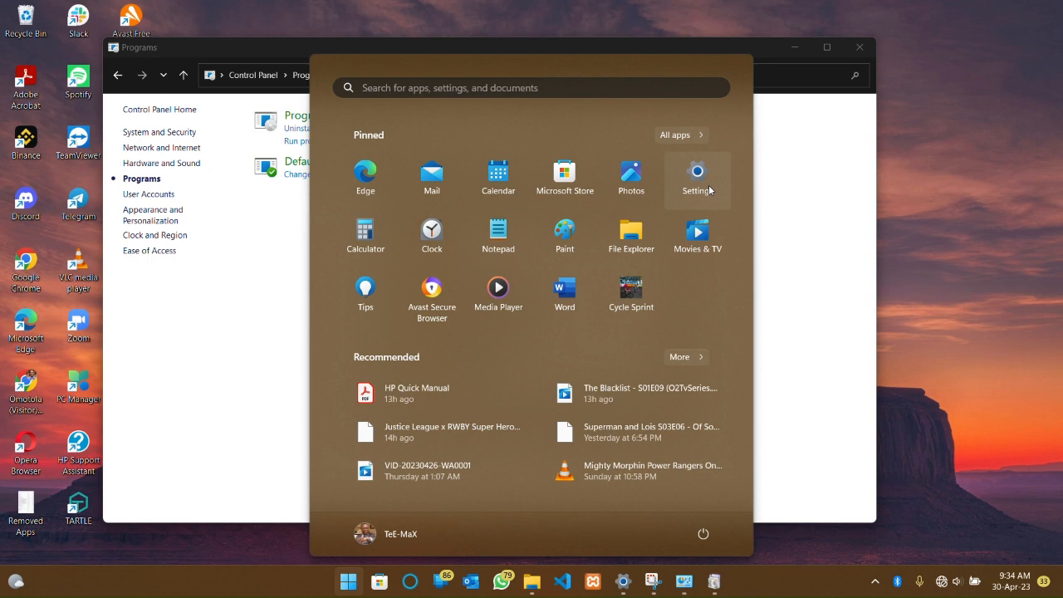
left_click(684, 184)
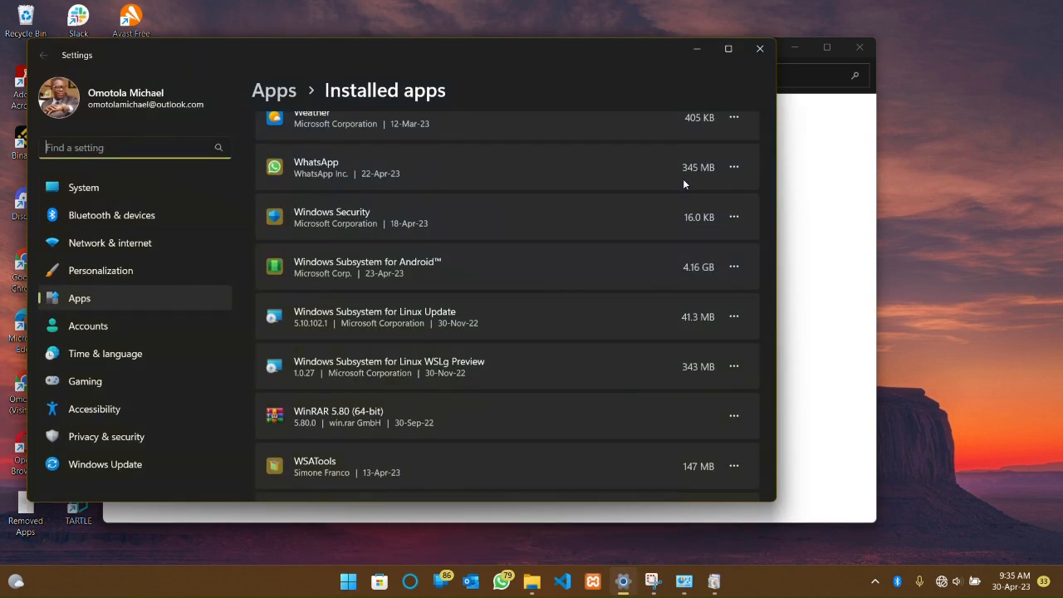
left_click_drag(590, 59, 764, 81)
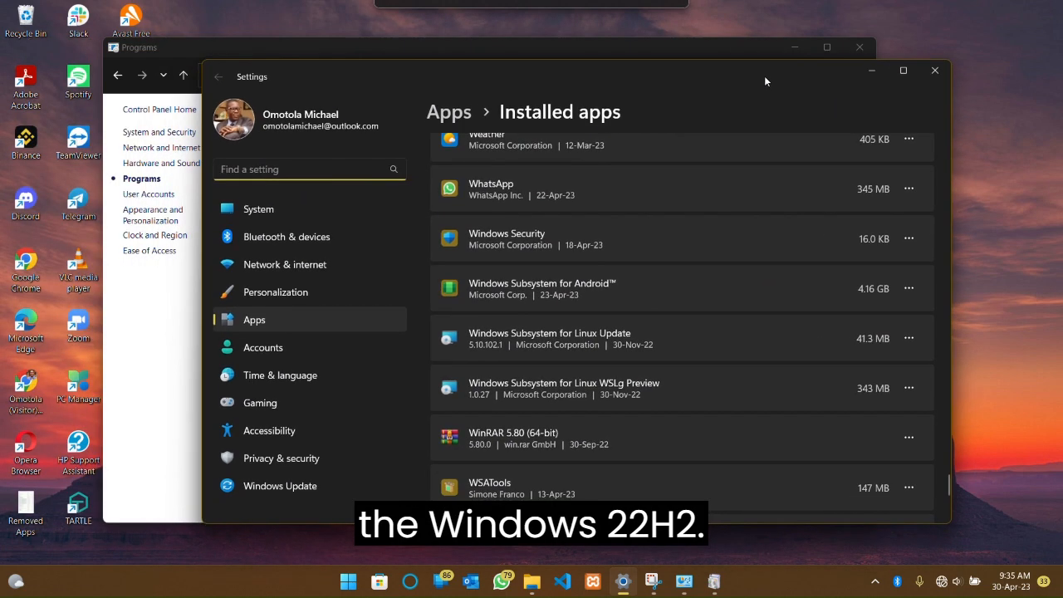
left_click(947, 70)
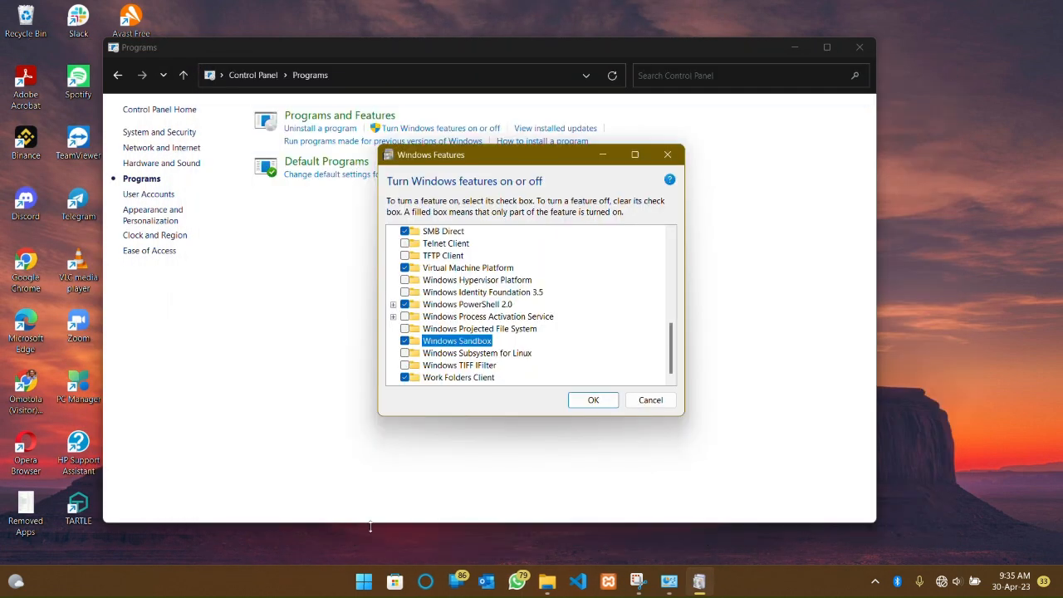
- Check the Windows edition and version in the About page of the System settings, then minimize Settings
left_click(365, 582)
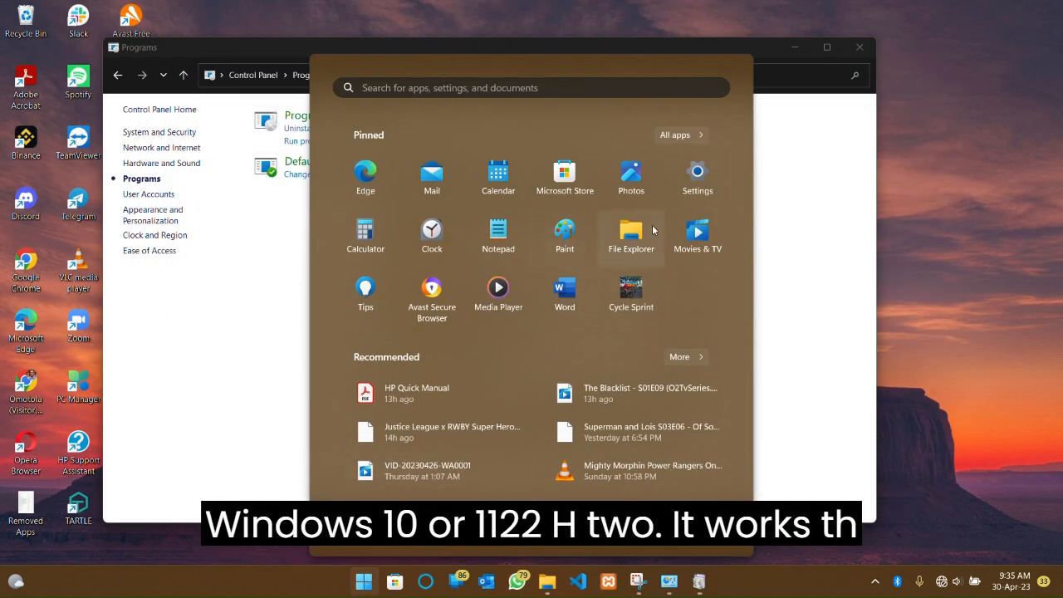
left_click(696, 172)
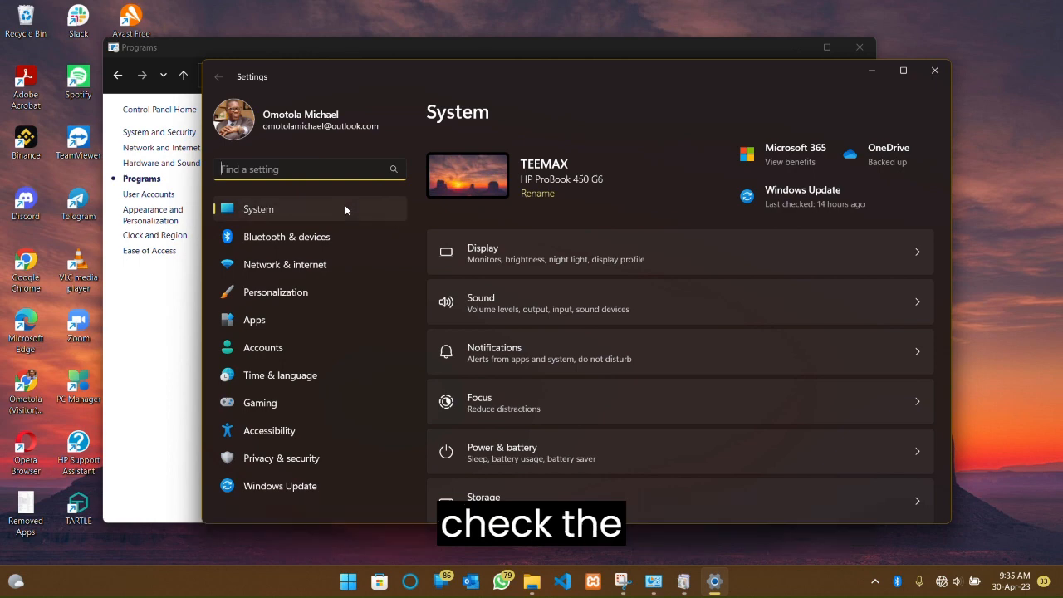
left_click(345, 207)
scroll(611, 326, "down", 1)
scroll(612, 322, "down", 5)
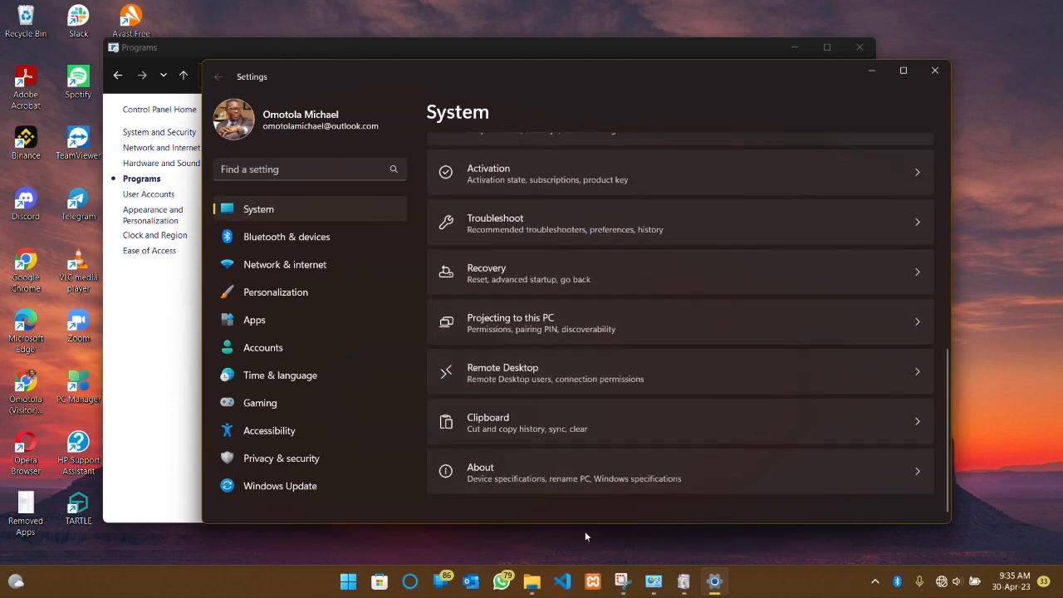
left_click(559, 472)
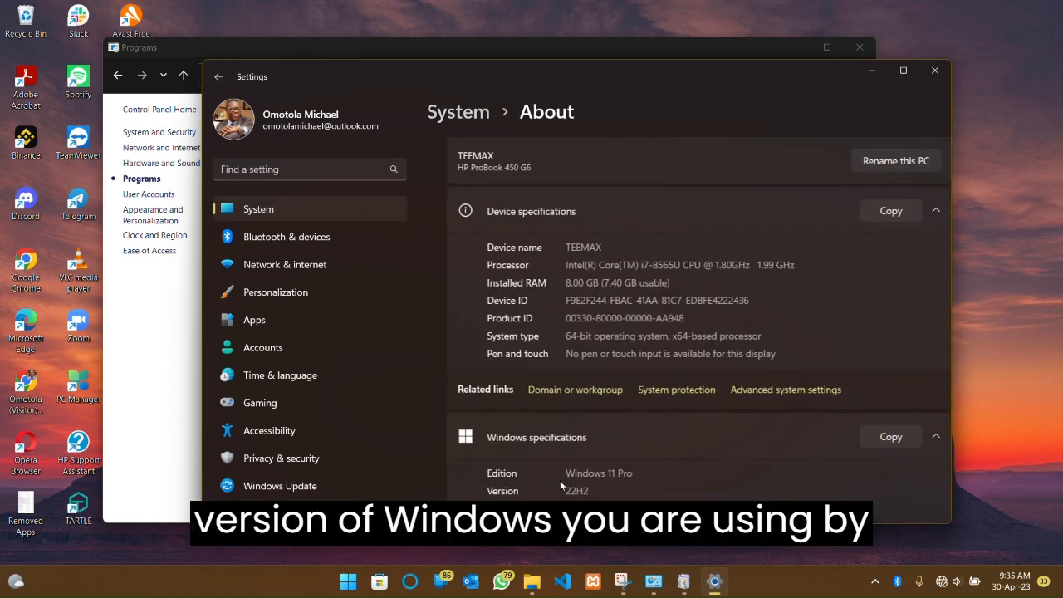
scroll(627, 258, "down", 1)
scroll(627, 261, "down", 2)
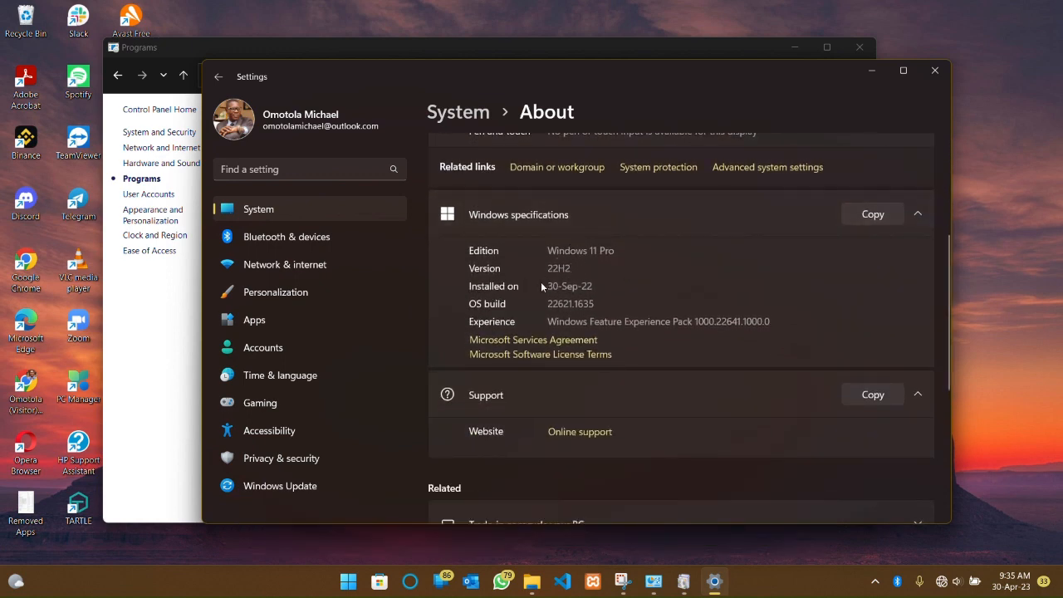
left_click(871, 70)
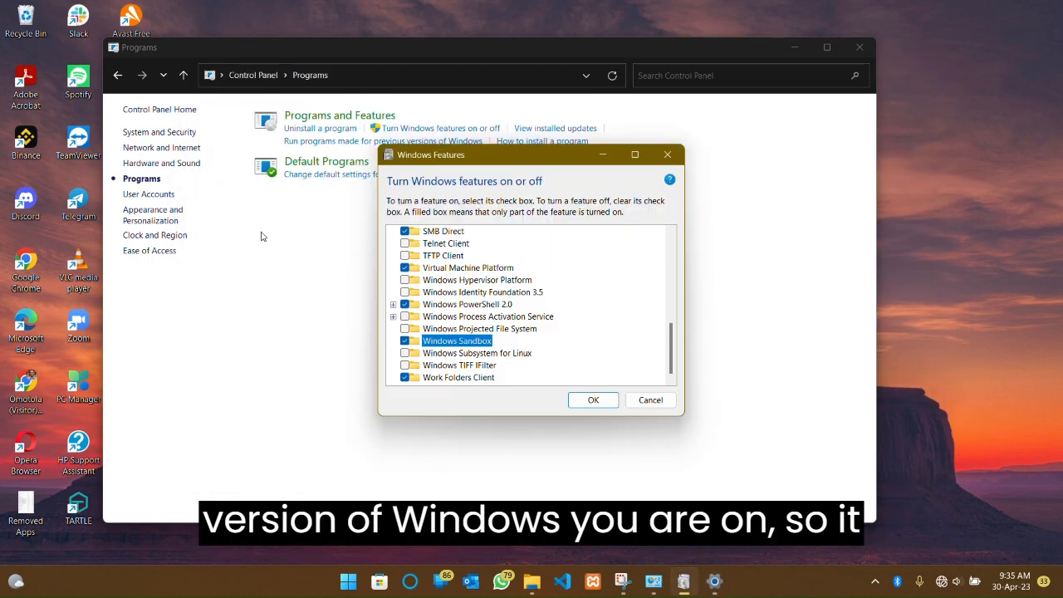
- Confirm the Windows Features selection to install Windows Sandbox
left_click(593, 401)
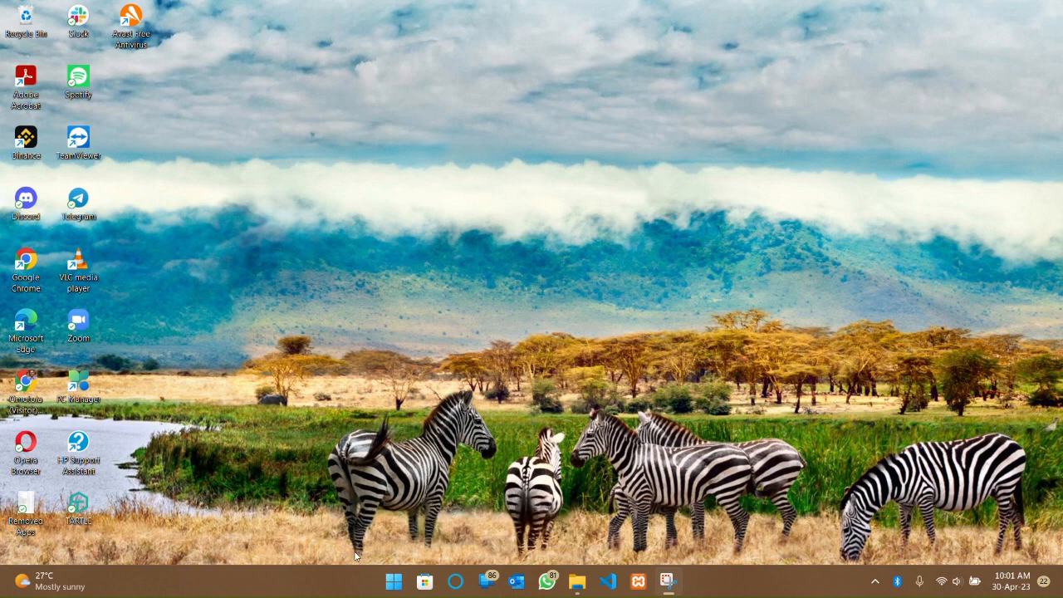
- Search for "sand" and launch Windows Sandbox
left_click(392, 582)
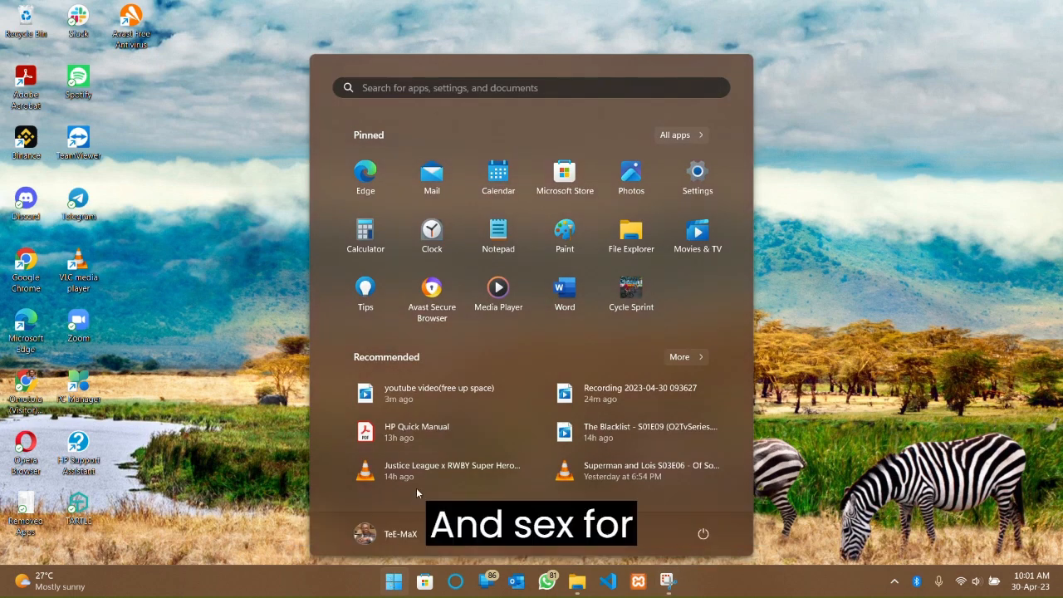
left_click(555, 86)
type("sand")
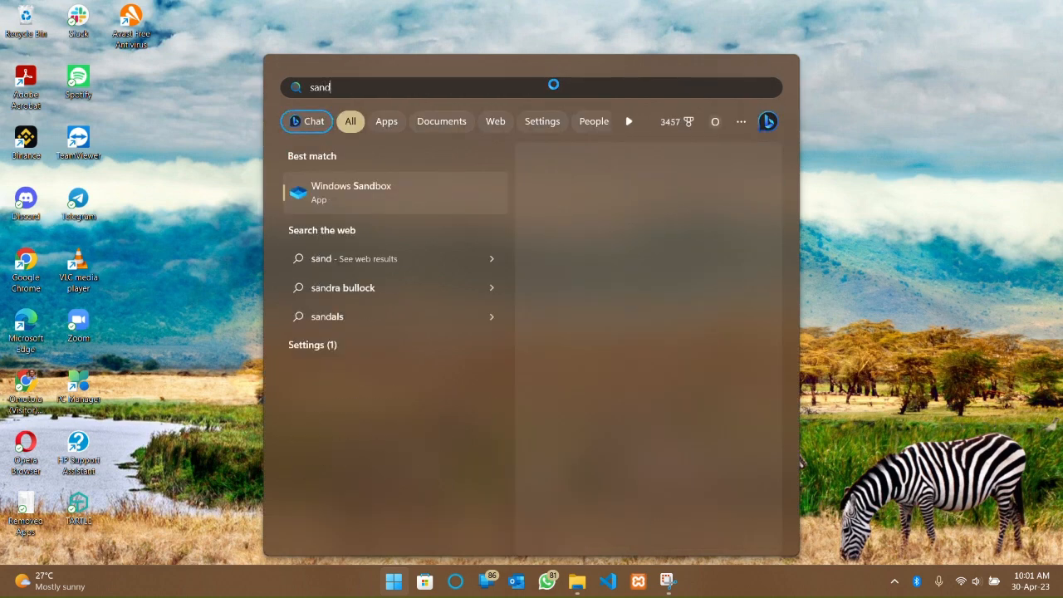
left_click(365, 188)
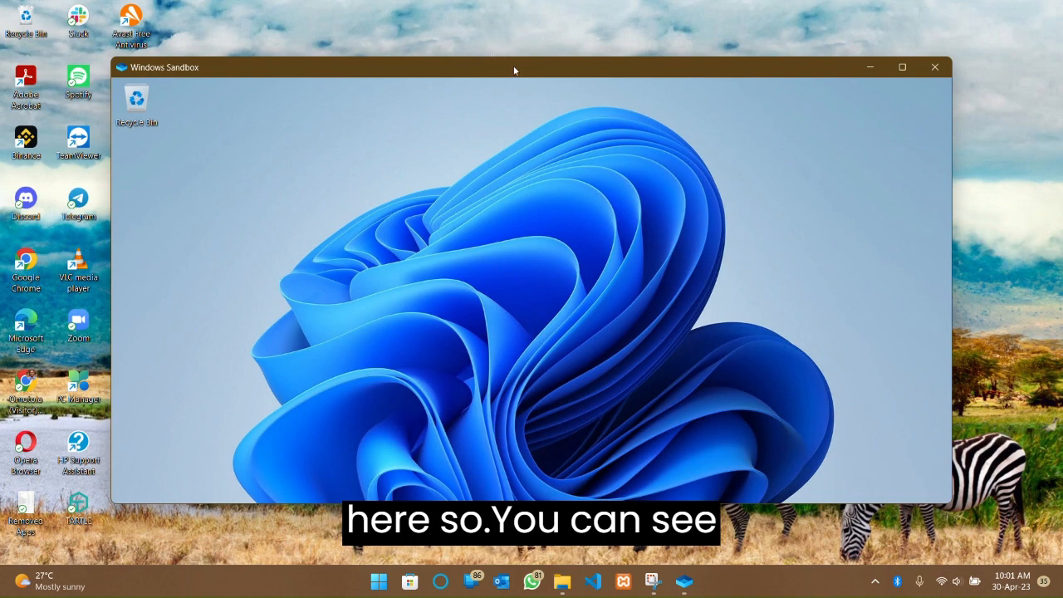
- Open a File Explorer window on the main PC and arrange it and the Windows Sandbox window so both are accessible
left_click_drag(513, 70, 493, 55)
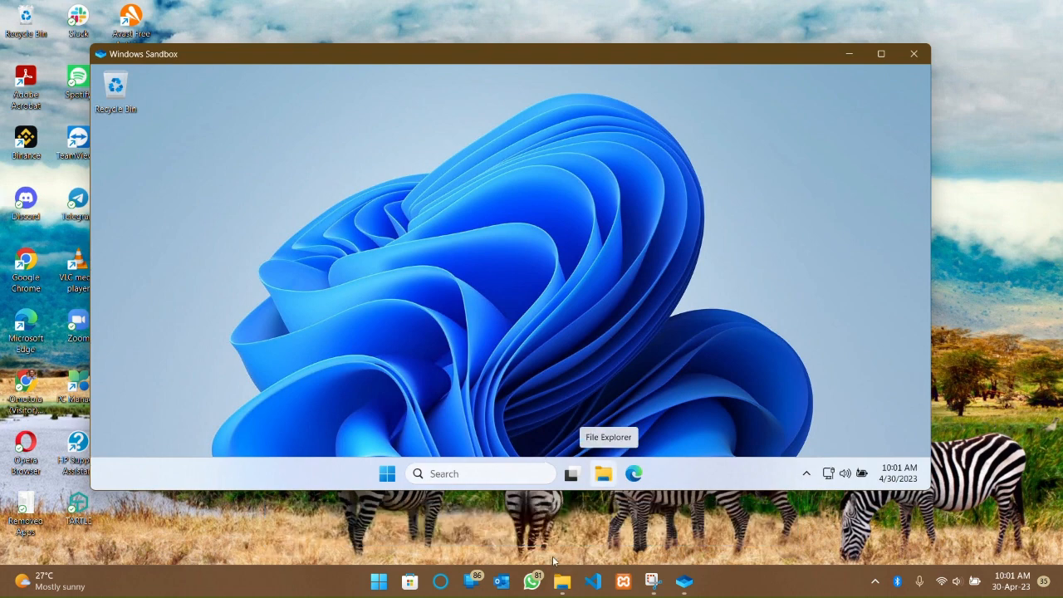
left_click(560, 586)
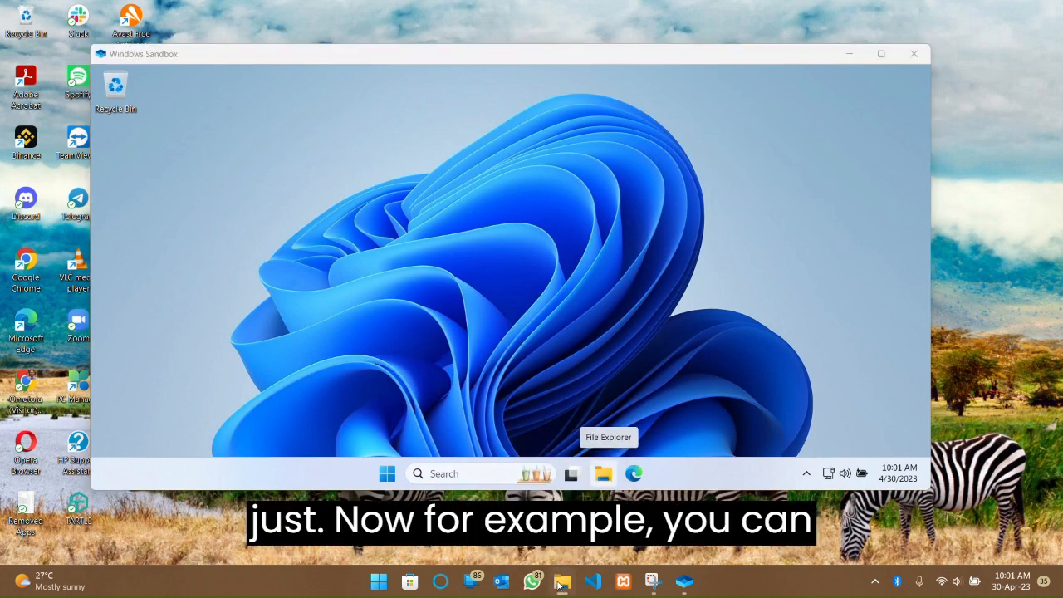
right_click(563, 582)
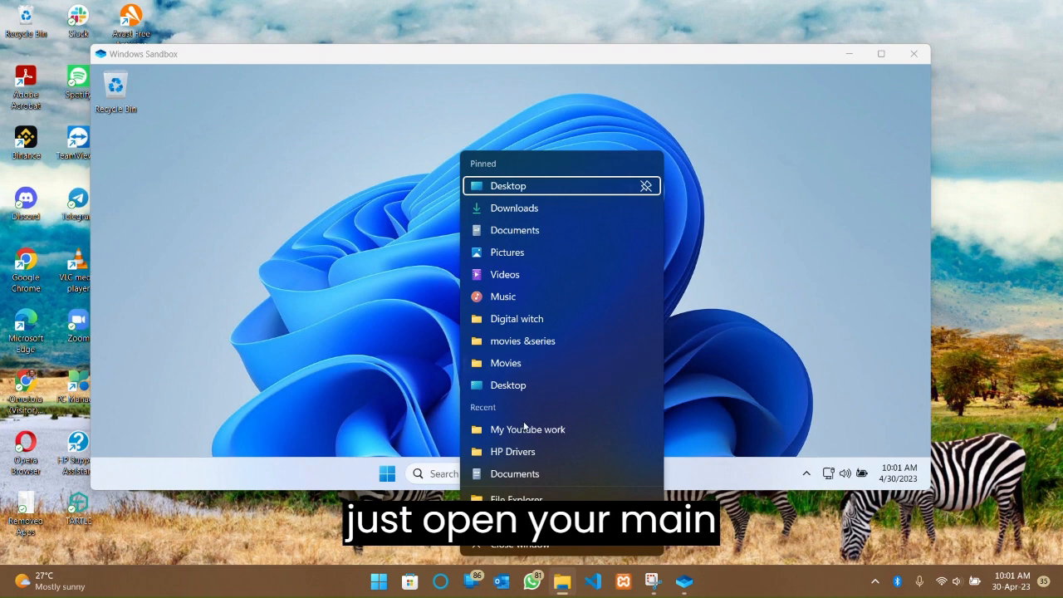
left_click(513, 499)
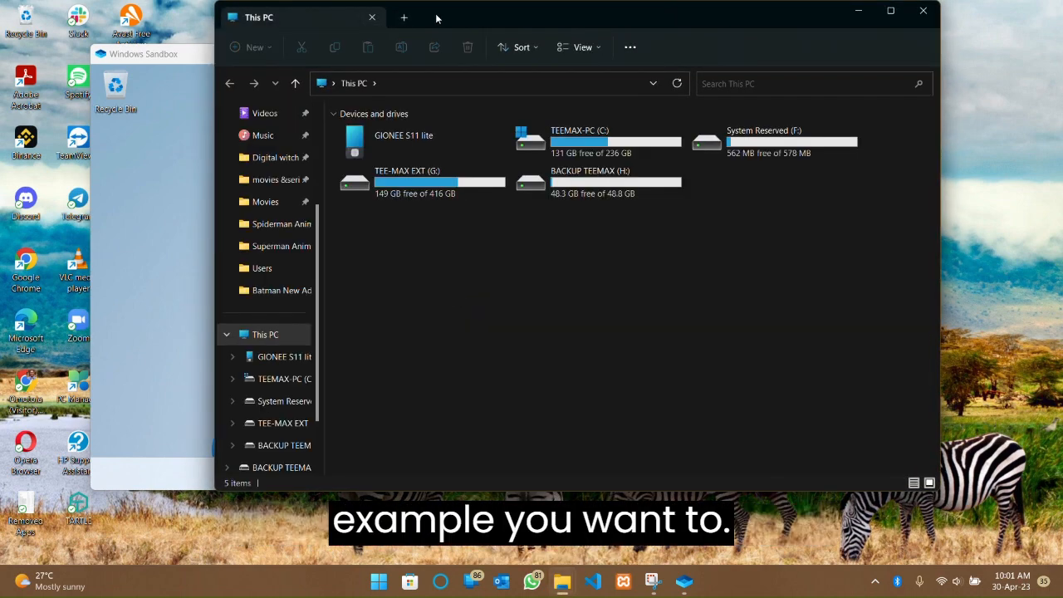
left_click_drag(437, 20, 633, 128)
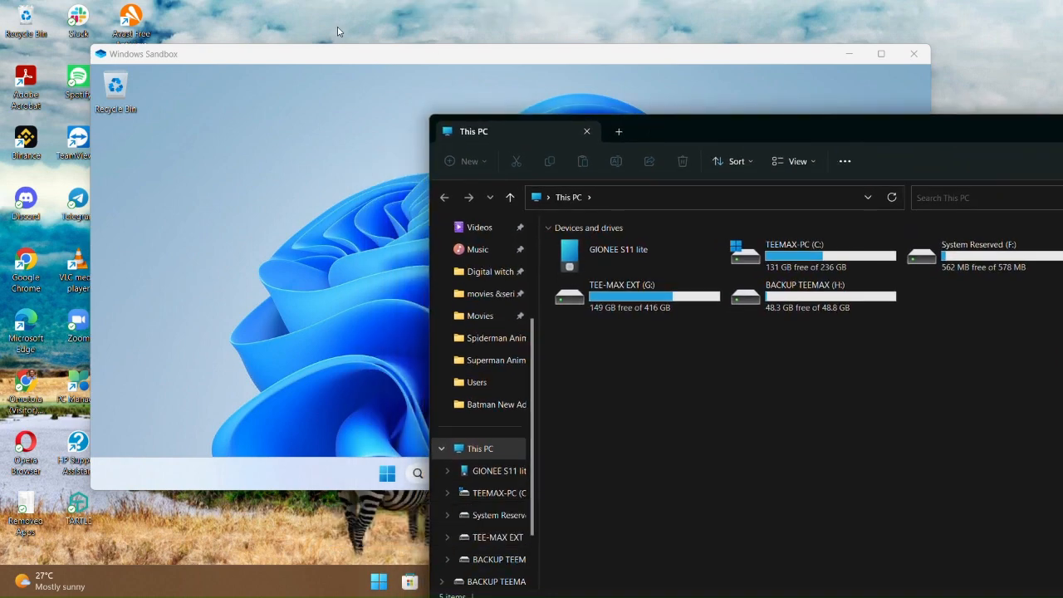
left_click_drag(331, 60, 265, 50)
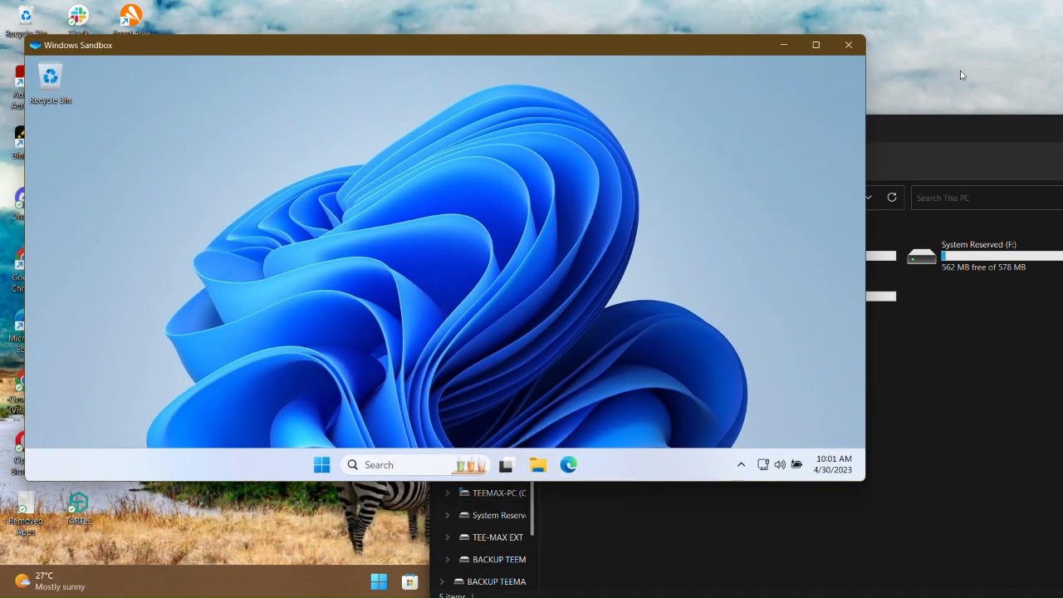
left_click(918, 121)
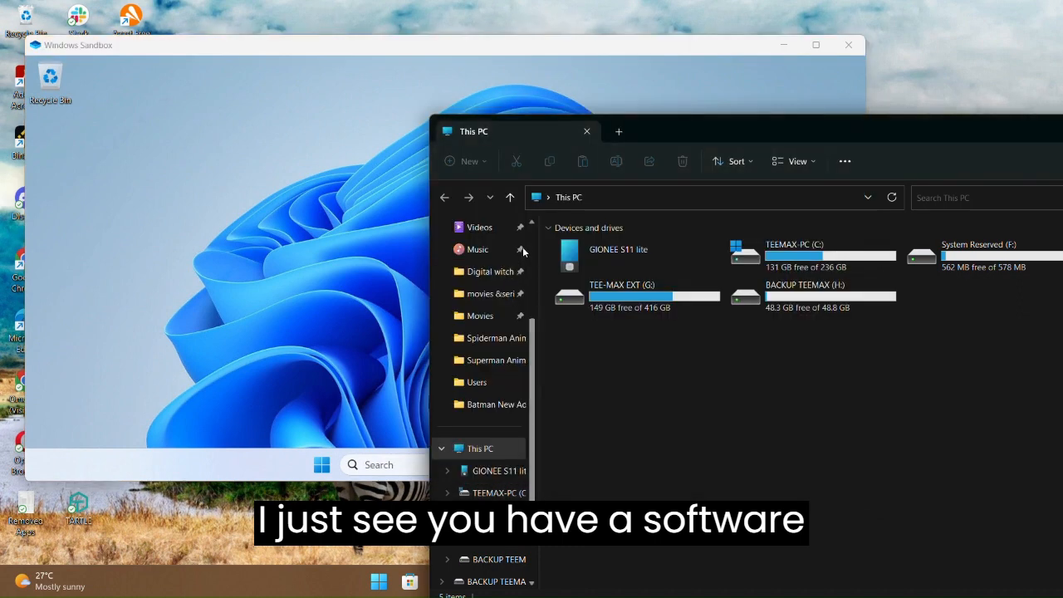
scroll(480, 322, "up", 1)
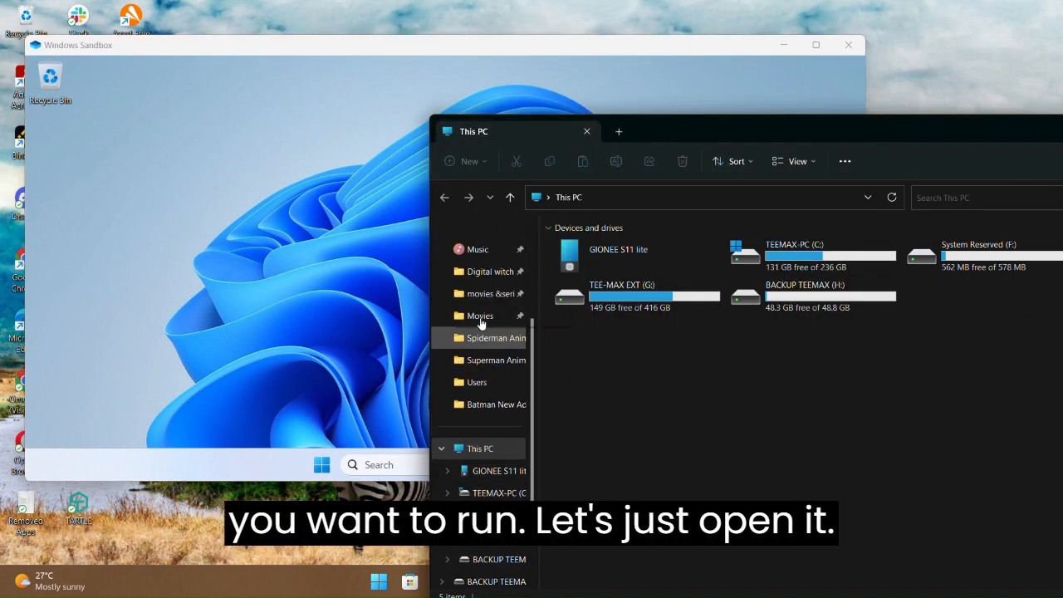
- Open the TEEMAX folder inside Users on the TEE-MAX EXT (G:) drive of the main PC
scroll(479, 322, "up", 2)
scroll(499, 316, "down", 2)
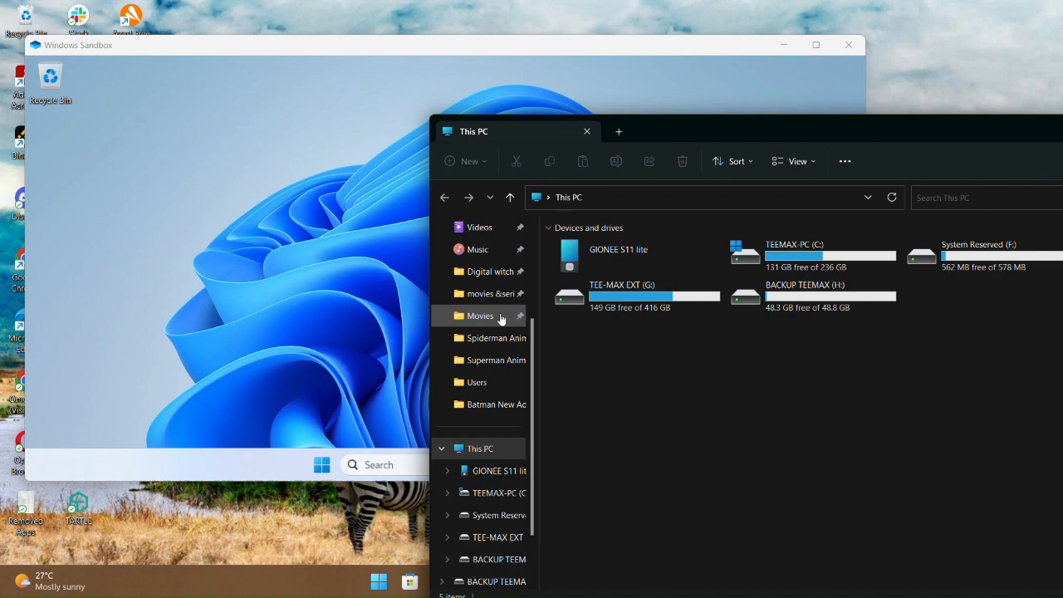
double_click(671, 304)
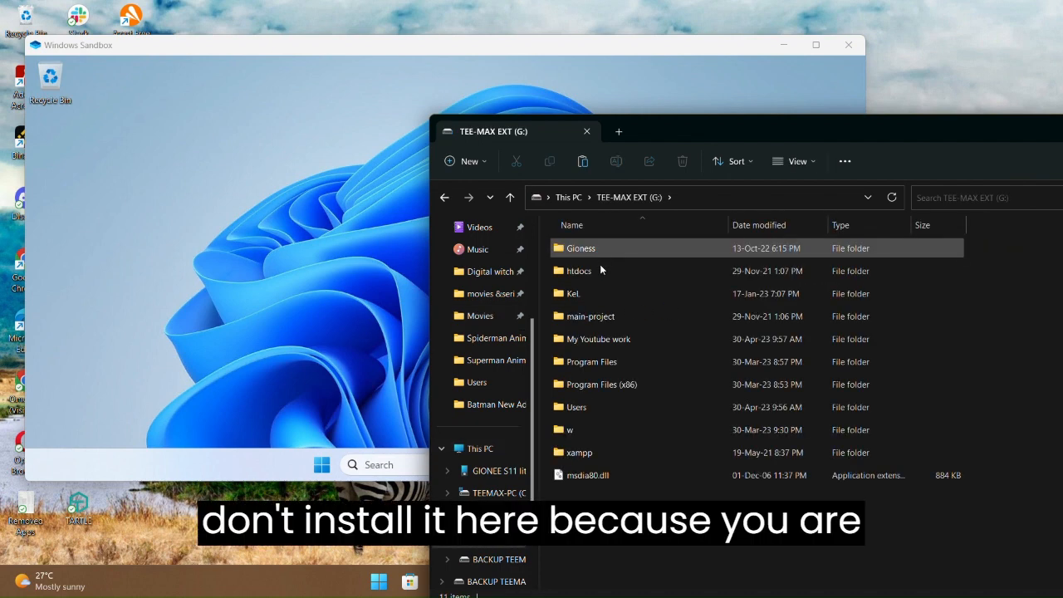
double_click(579, 407)
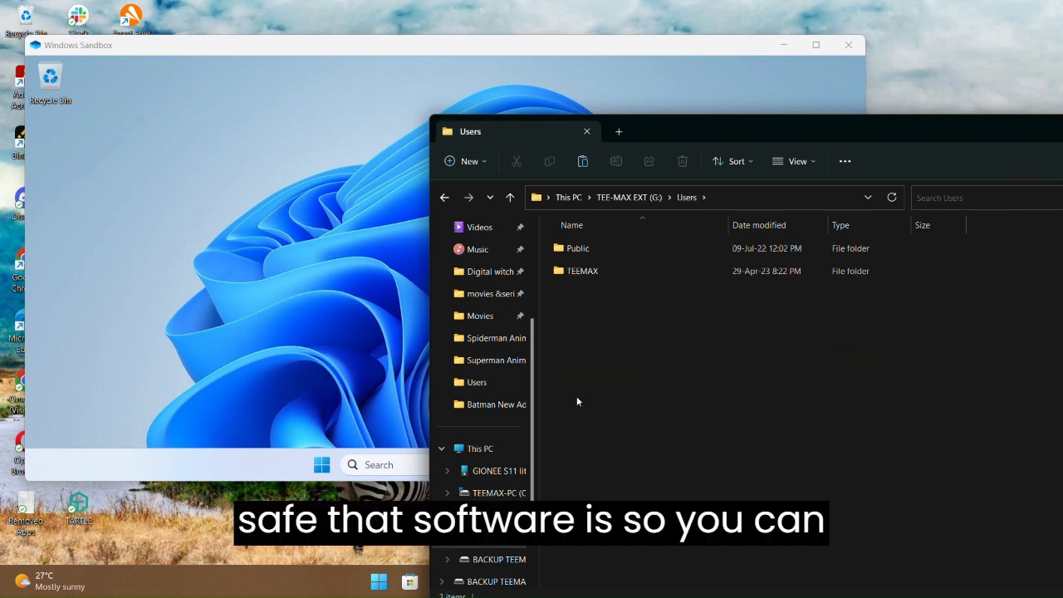
left_click(585, 268)
double_click(584, 268)
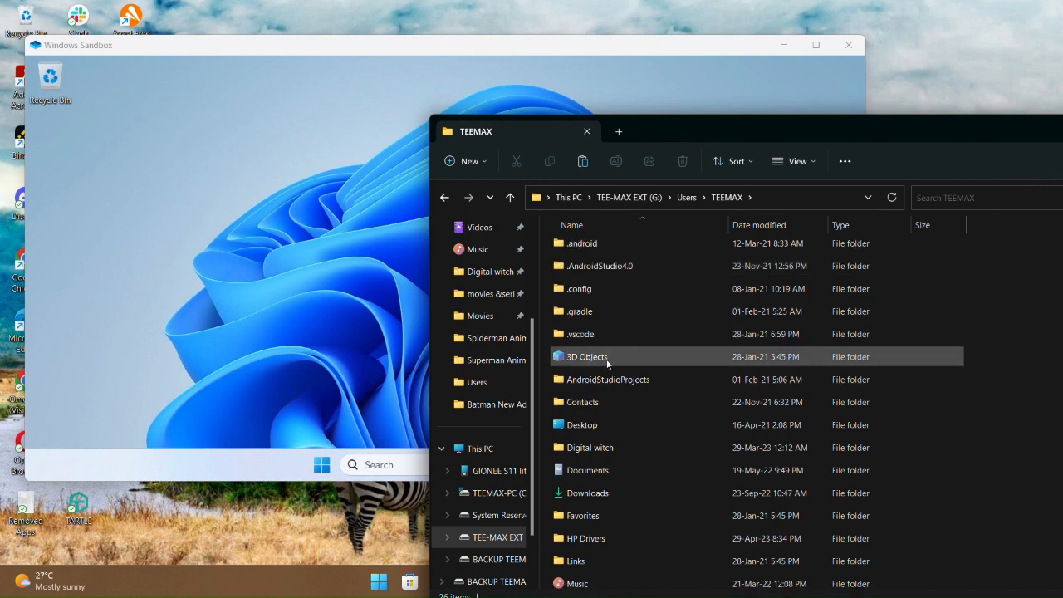
- Look through the TEEMAX folder's contents and open its Documents folder
scroll(606, 359, "down", 1)
scroll(590, 438, "down", 3)
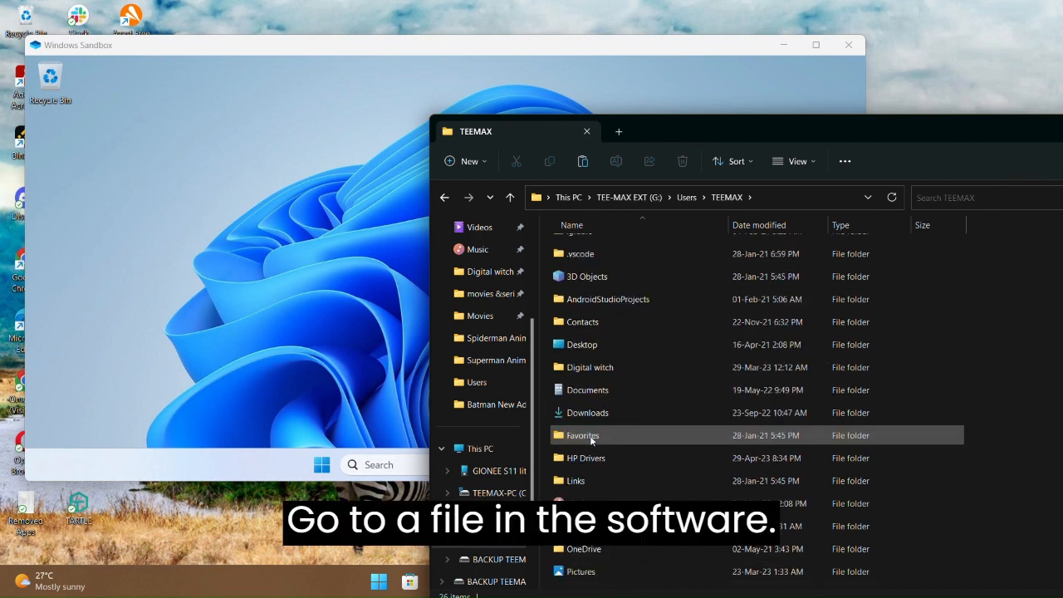
scroll(589, 435, "down", 2)
scroll(590, 435, "up", 1)
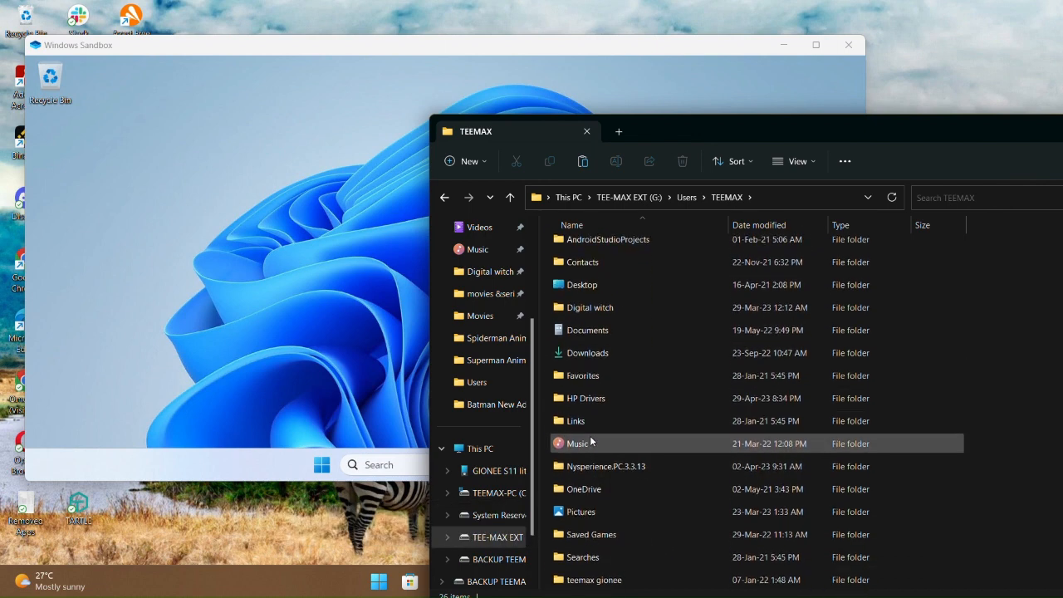
scroll(590, 436, "down", 2)
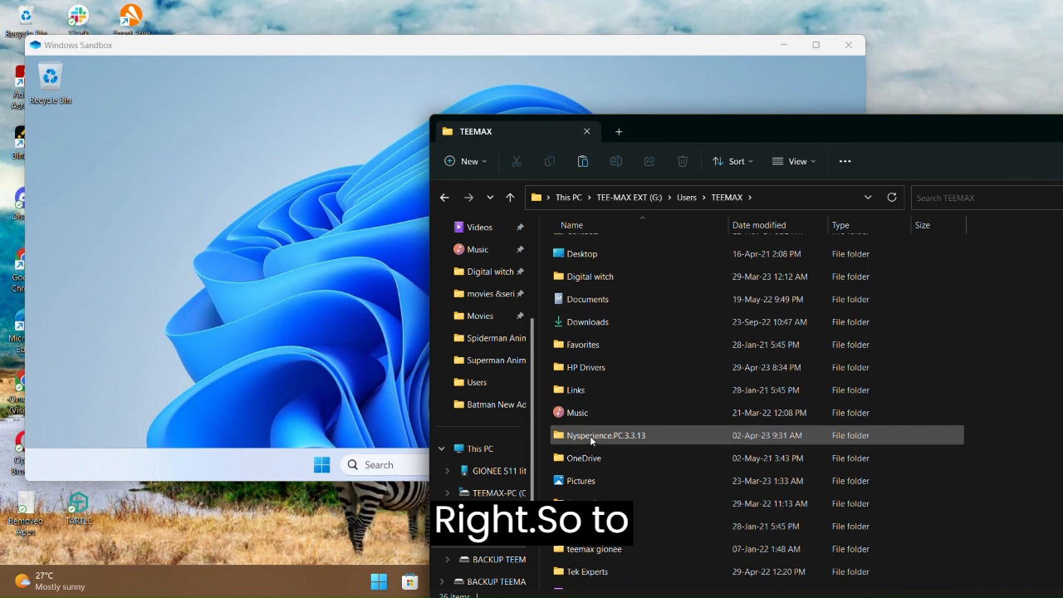
scroll(589, 435, "up", 1)
scroll(591, 439, "up", 3)
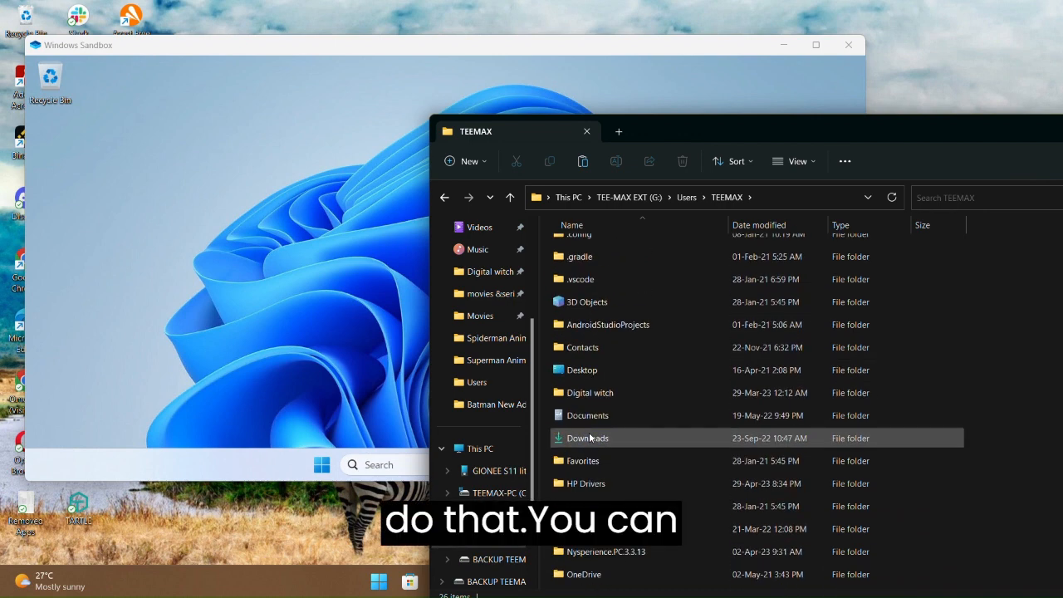
scroll(594, 372, "down", 1)
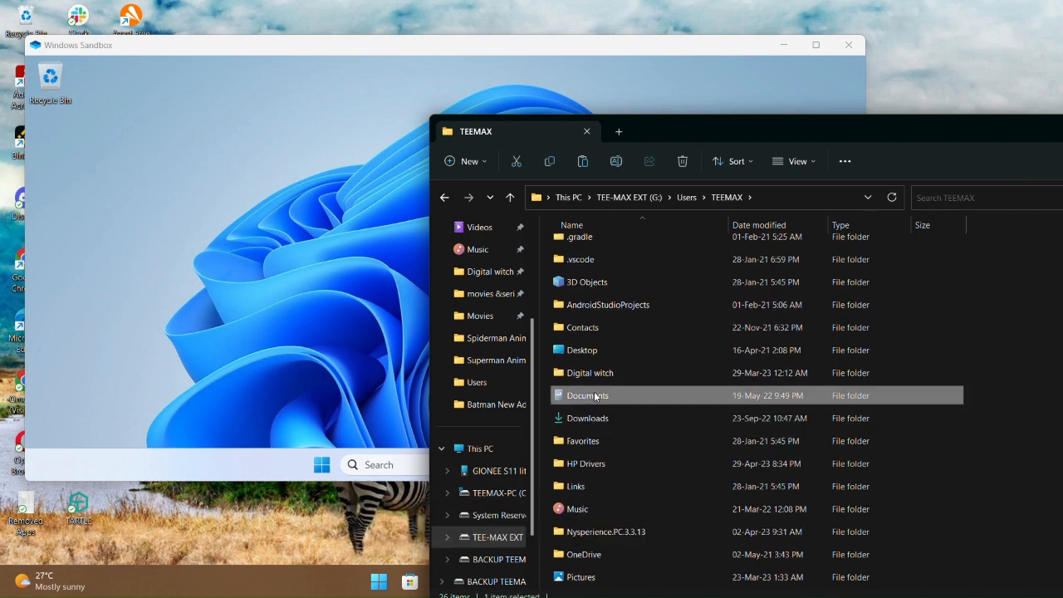
double_click(597, 393)
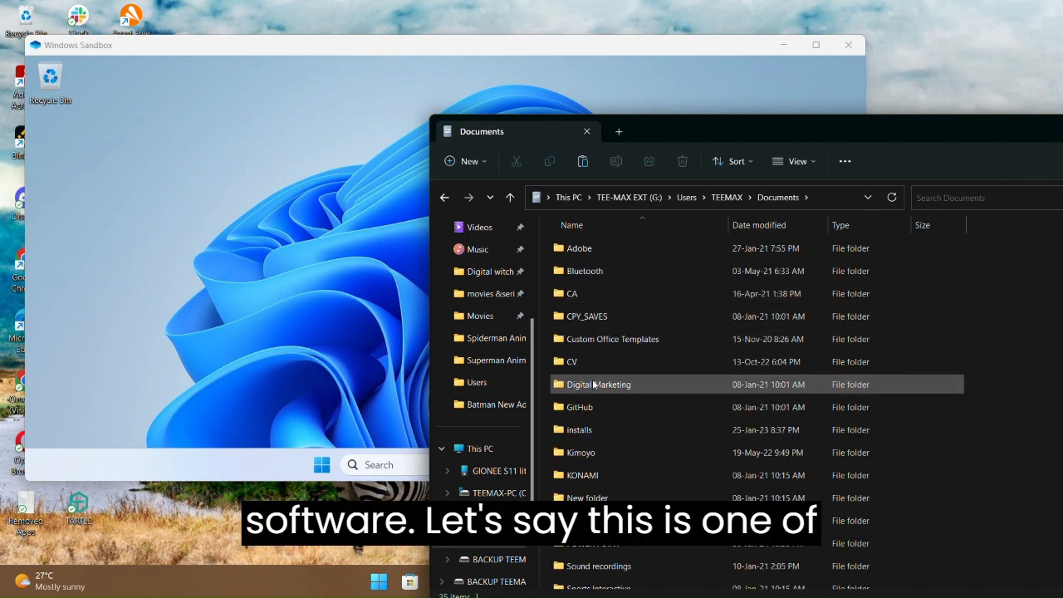
- Open the installs folder in Documents and select the vlc-3.0.11-win32 installer
double_click(582, 432)
scroll(595, 339, "down", 1)
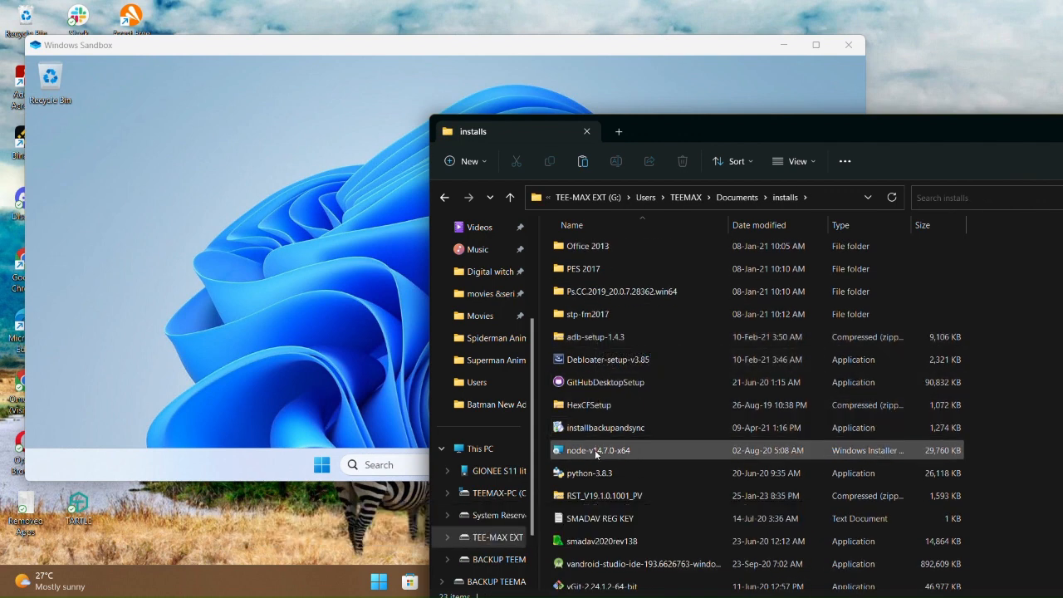
scroll(583, 453, "down", 1)
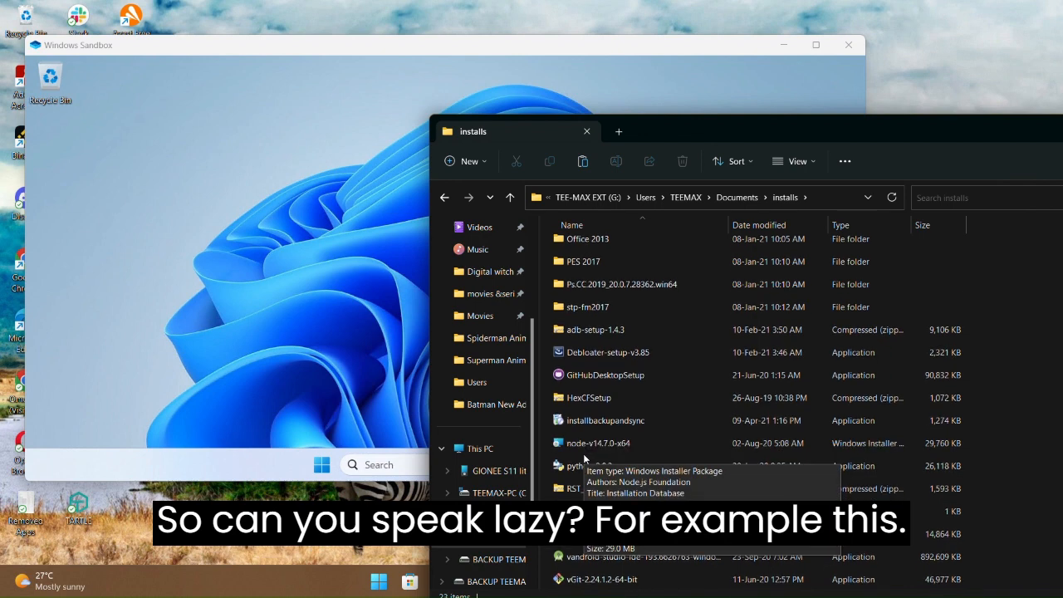
scroll(583, 453, "down", 2)
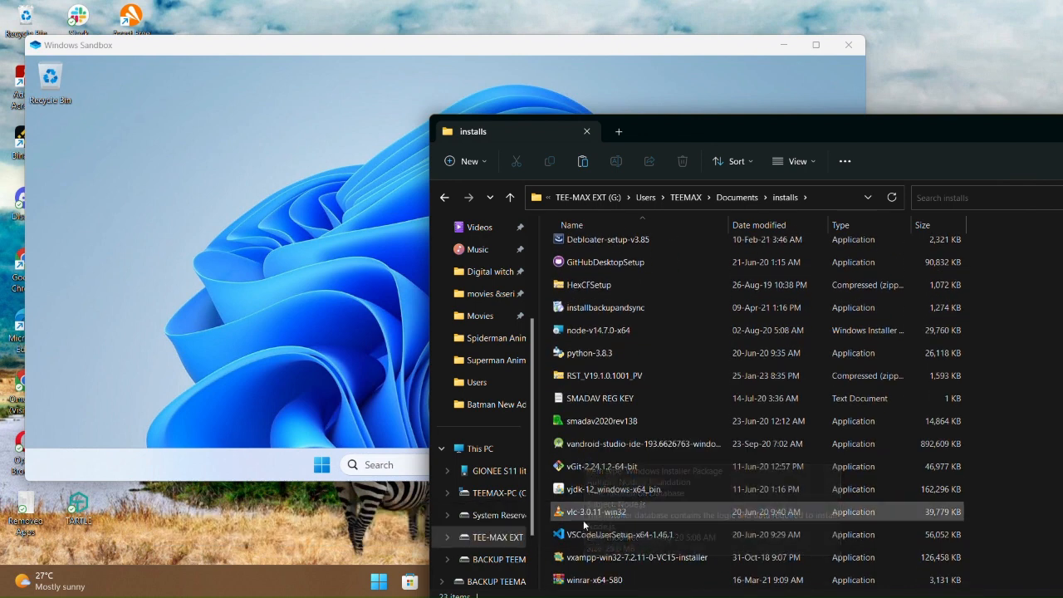
left_click(601, 512)
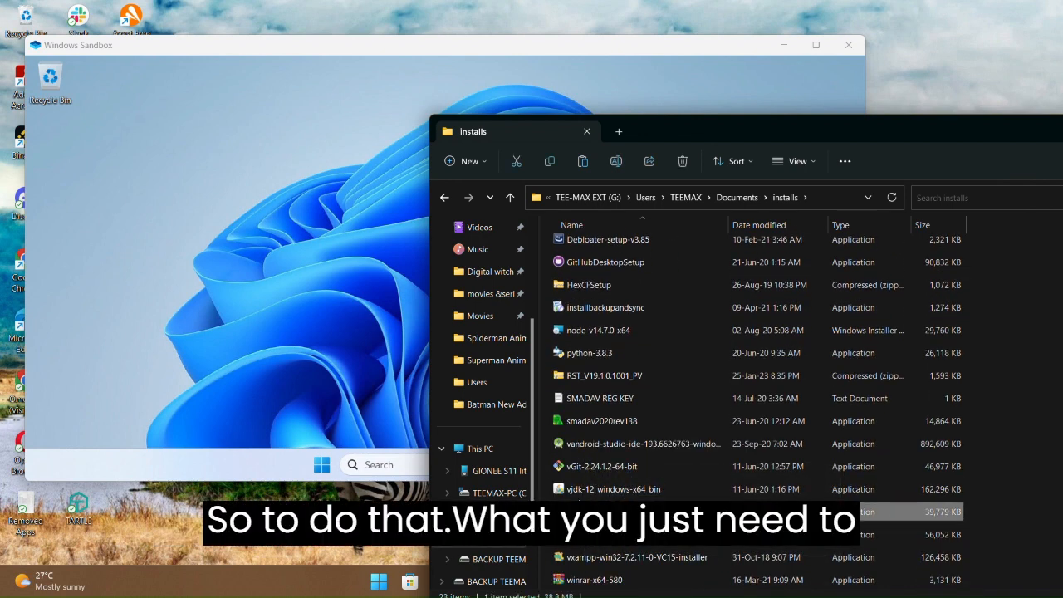
- Show Windows Sandbox in full screen, restore it to a window, and return to the main PC's installs folder
left_click(301, 53)
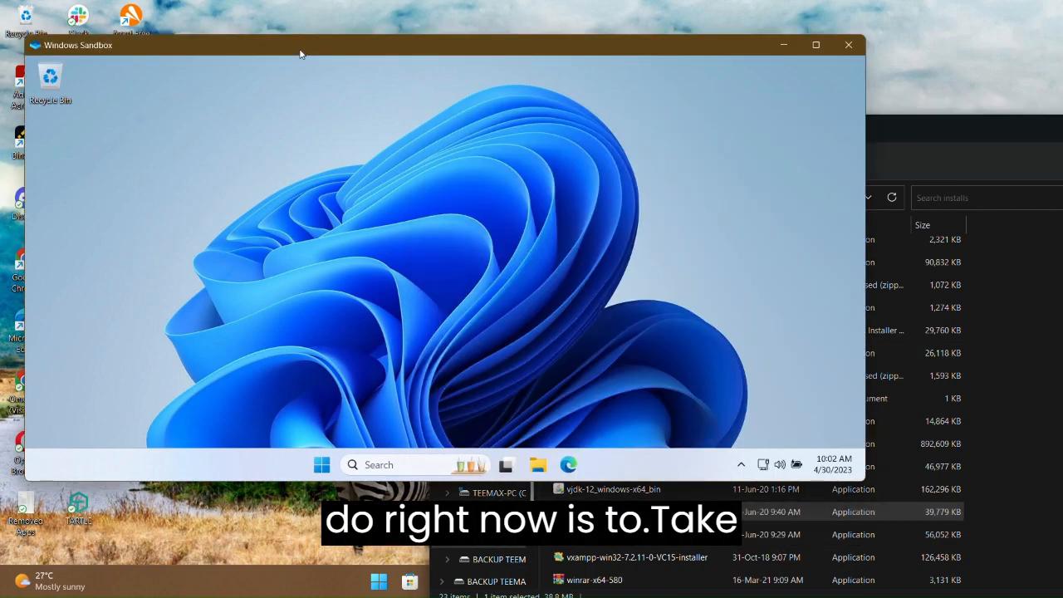
double_click(301, 53)
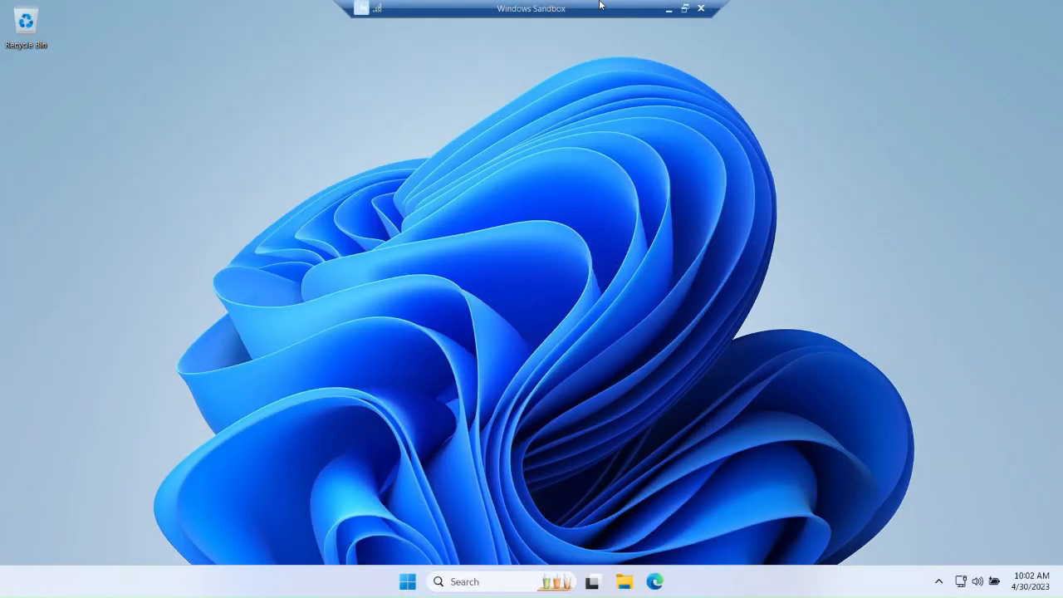
left_click(684, 8)
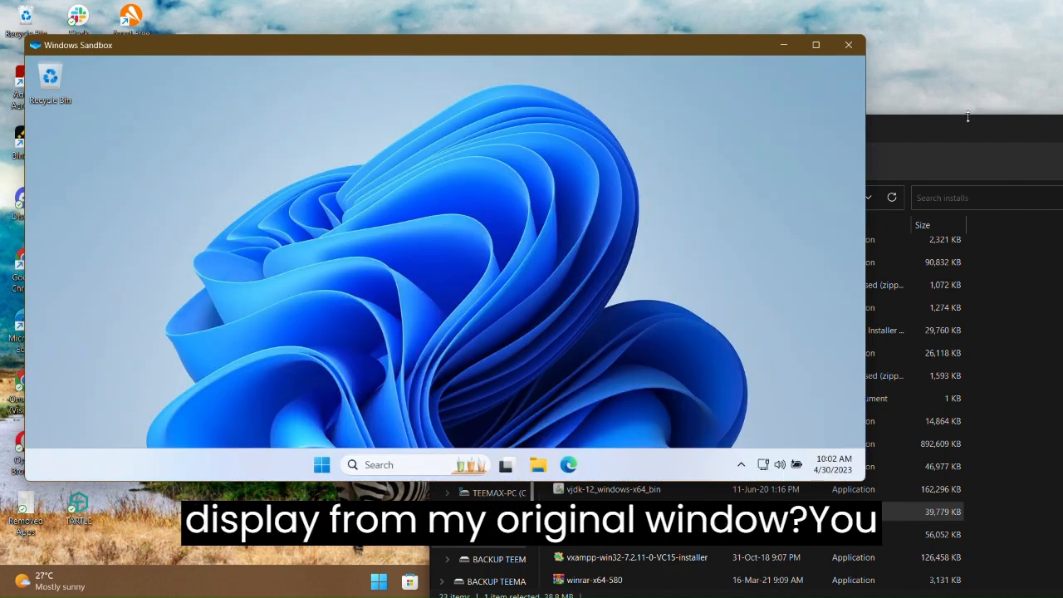
left_click(970, 124)
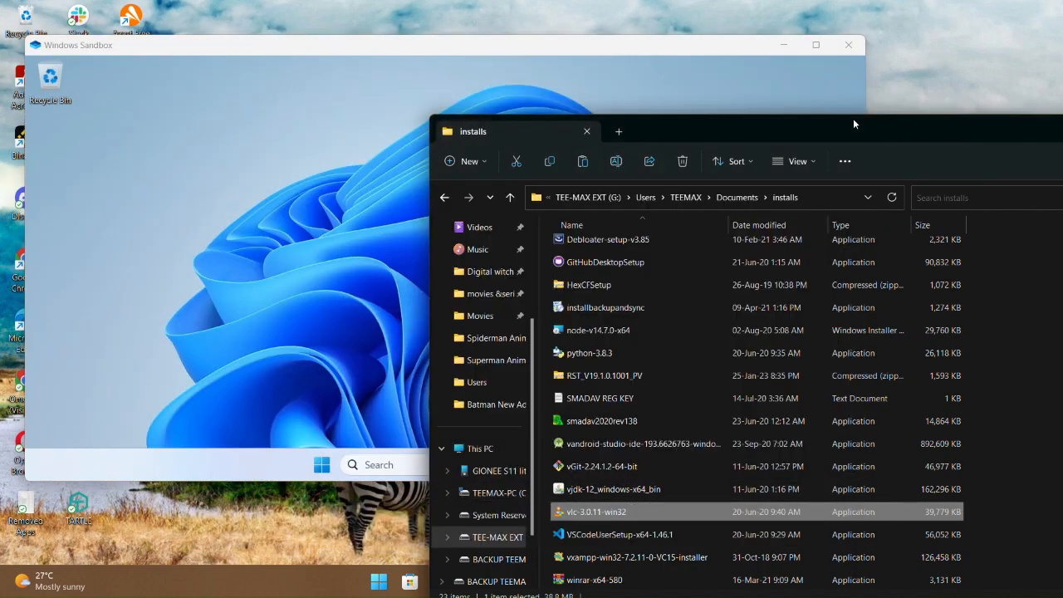
- Reposition the main PC's File Explorer window so it is fully accessible and copy the vlc-3.0.11-win32 installer
left_click_drag(855, 124, 800, 75)
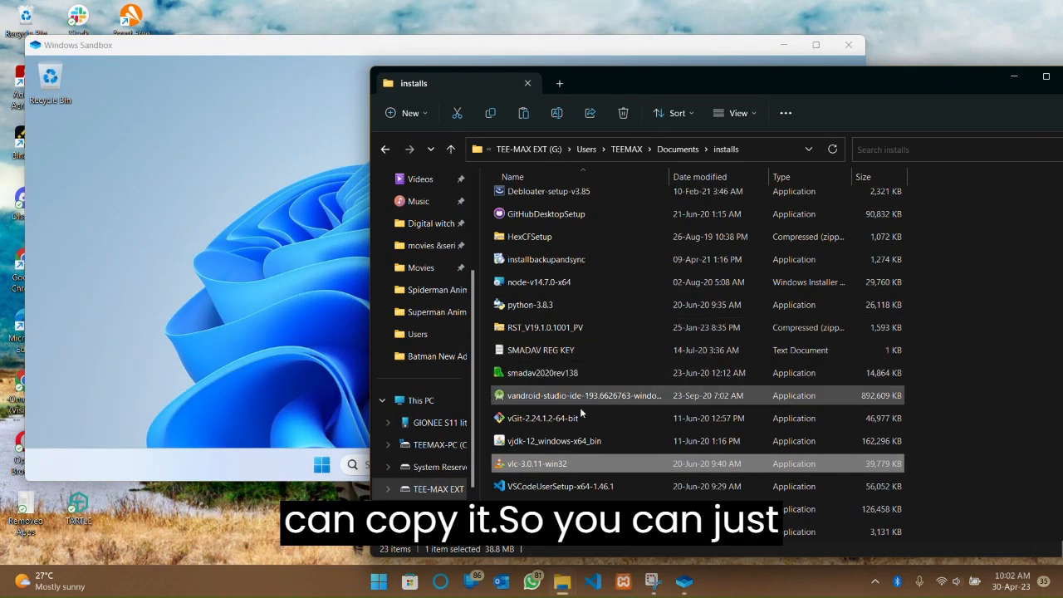
right_click(539, 466)
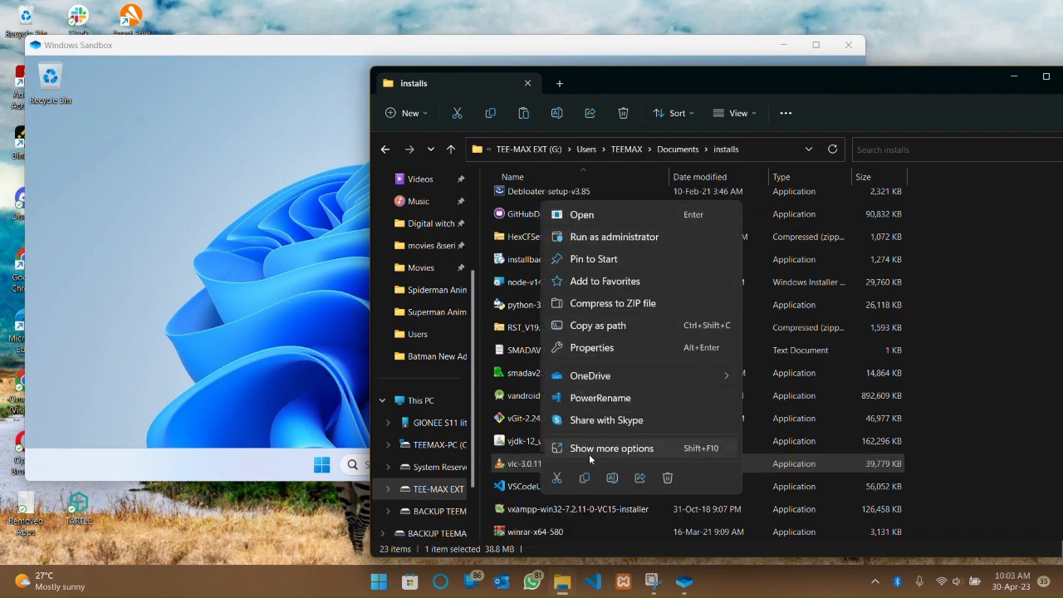
left_click(584, 479)
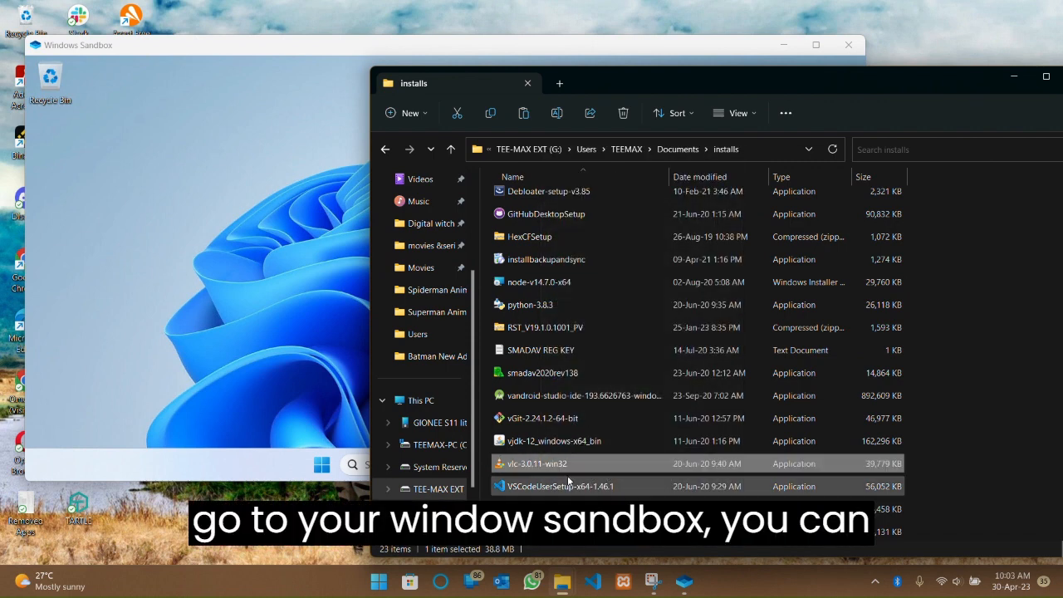
- Paste the copied VLC installer into the Downloads folder inside Windows Sandbox
left_click(202, 306)
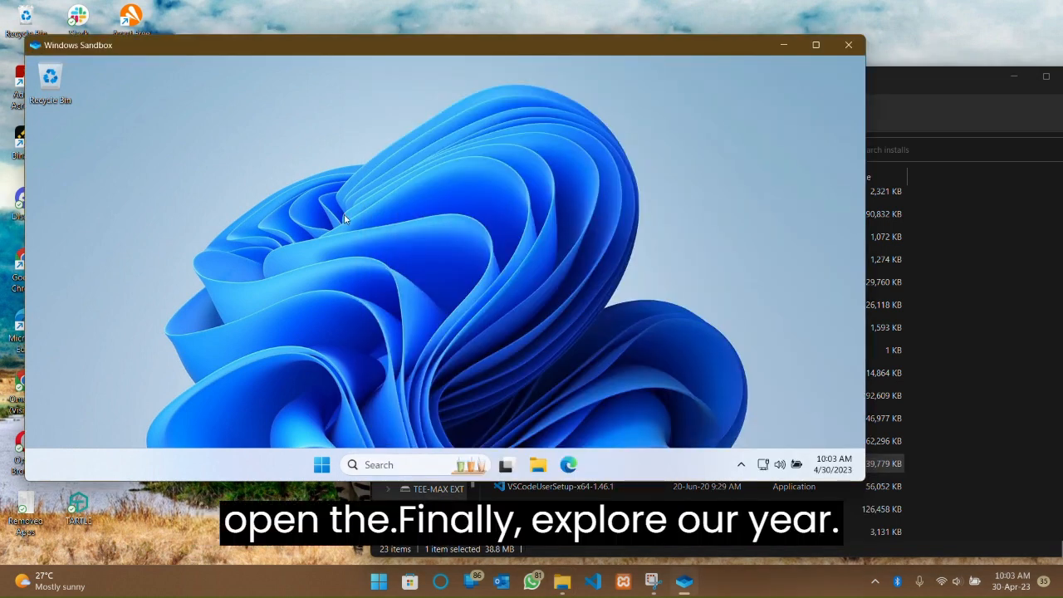
left_click(536, 467)
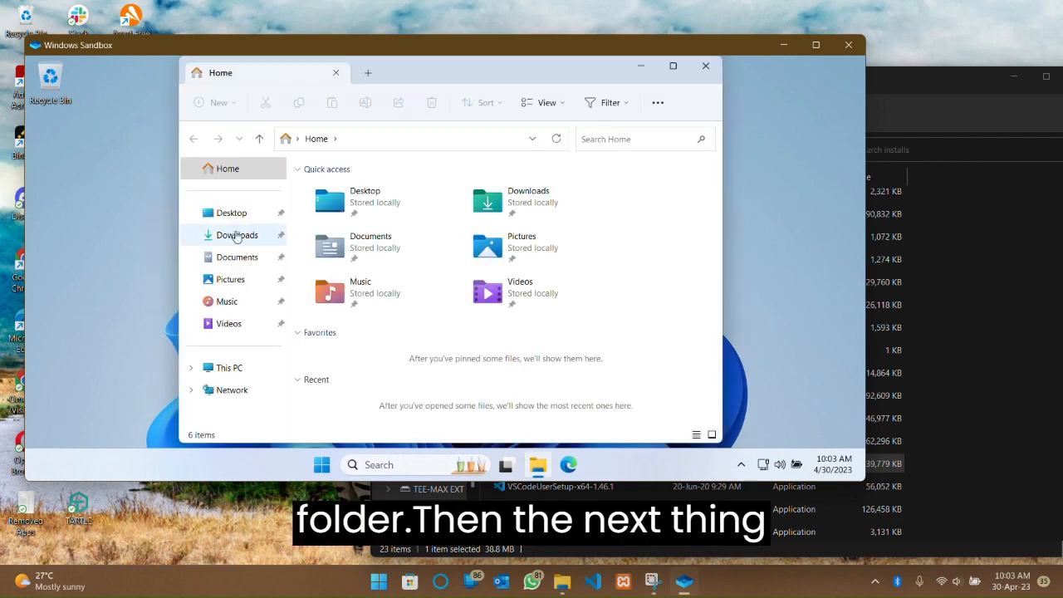
left_click(237, 237)
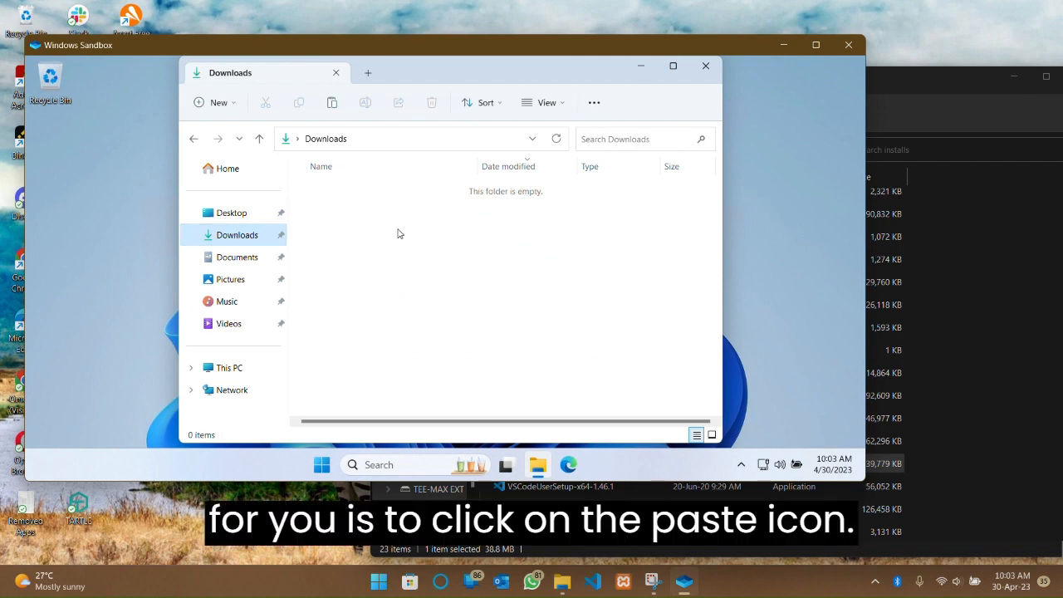
left_click(331, 104)
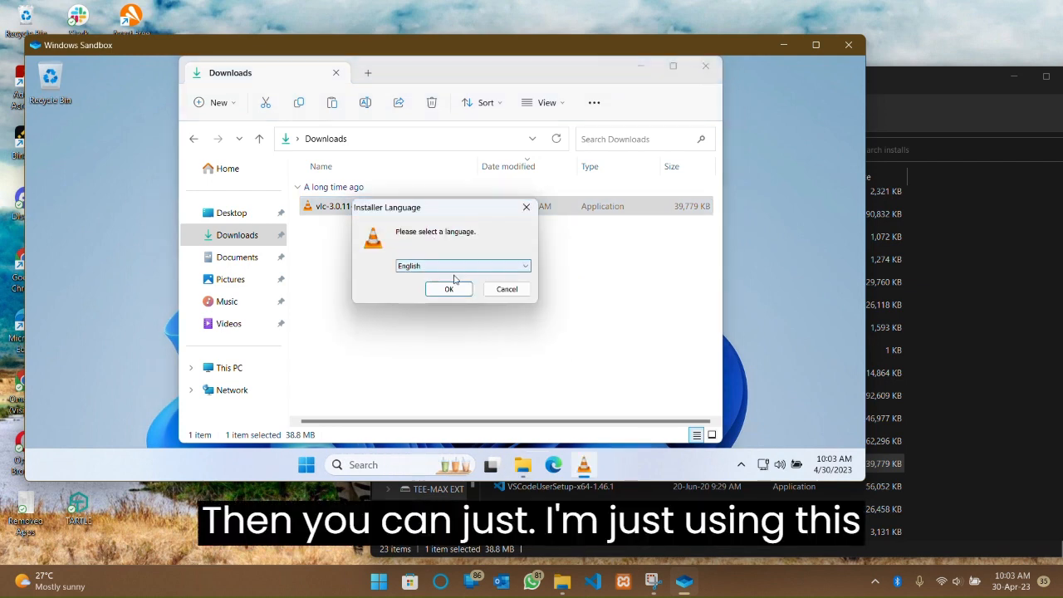
- Install VLC media player in the sandbox with English as the installer language and the default components and location
left_click(450, 288)
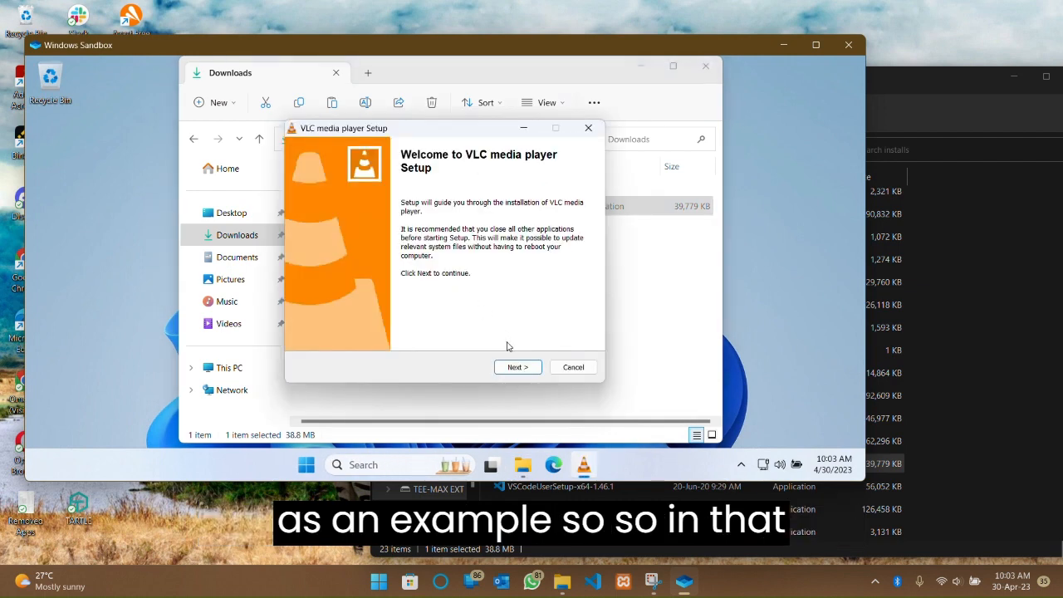
left_click(516, 367)
left_click(516, 367)
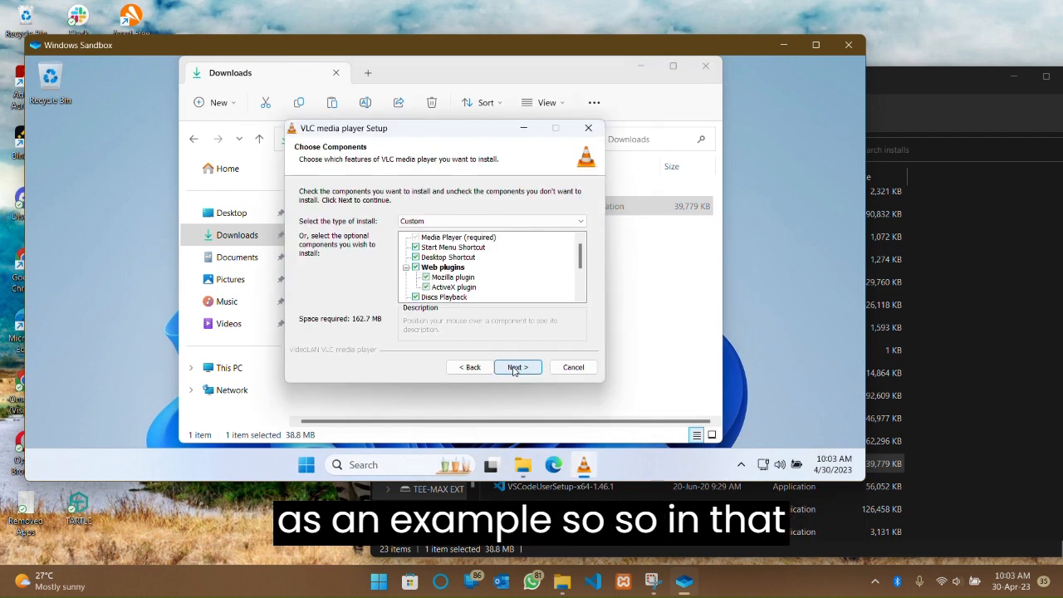
left_click(517, 367)
left_click(516, 367)
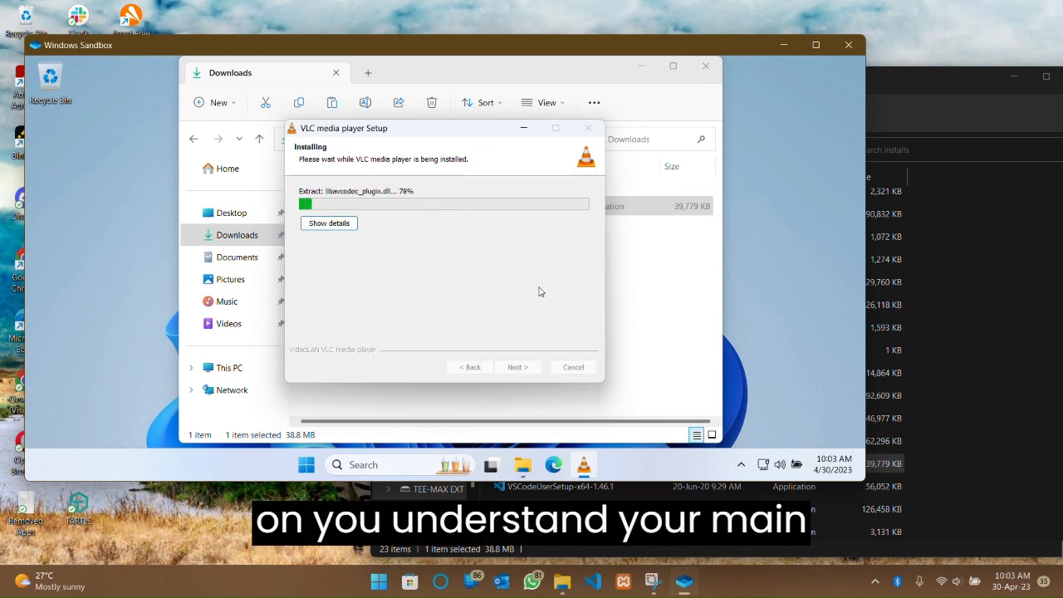
left_click(940, 74)
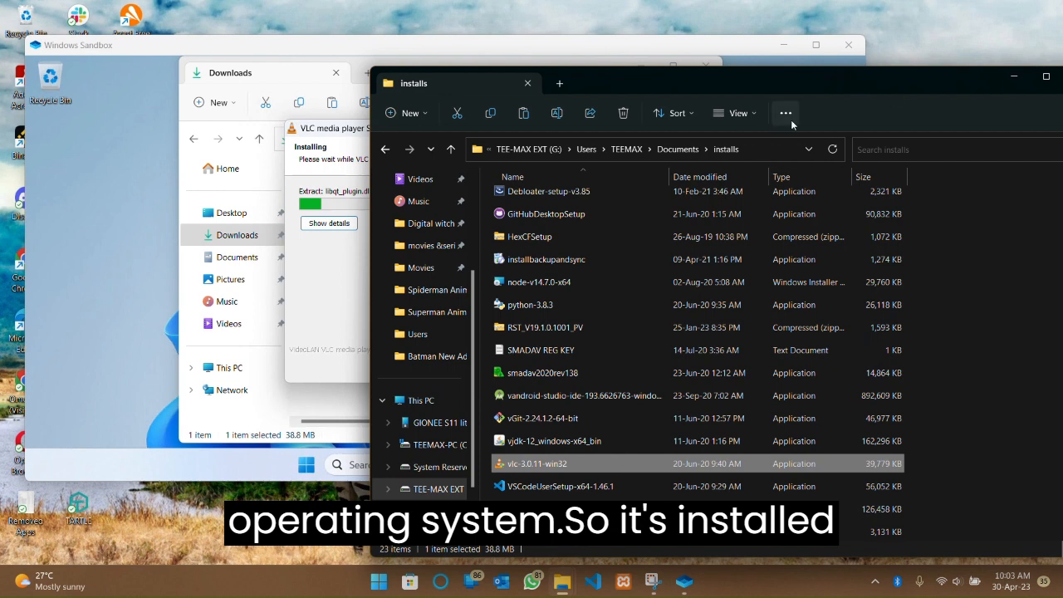
left_click(383, 43)
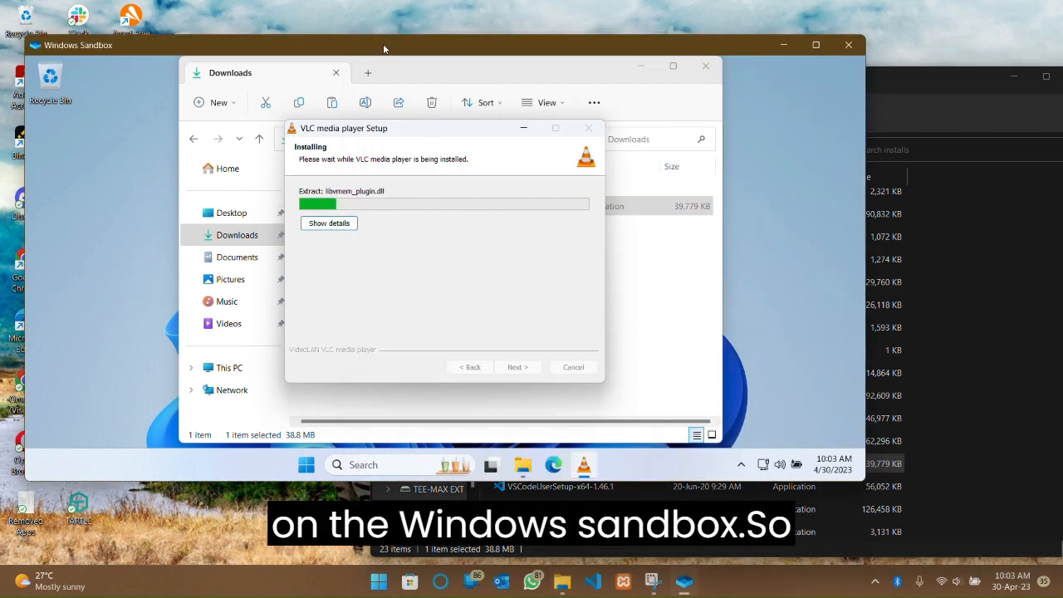
left_click_drag(383, 43, 384, 43)
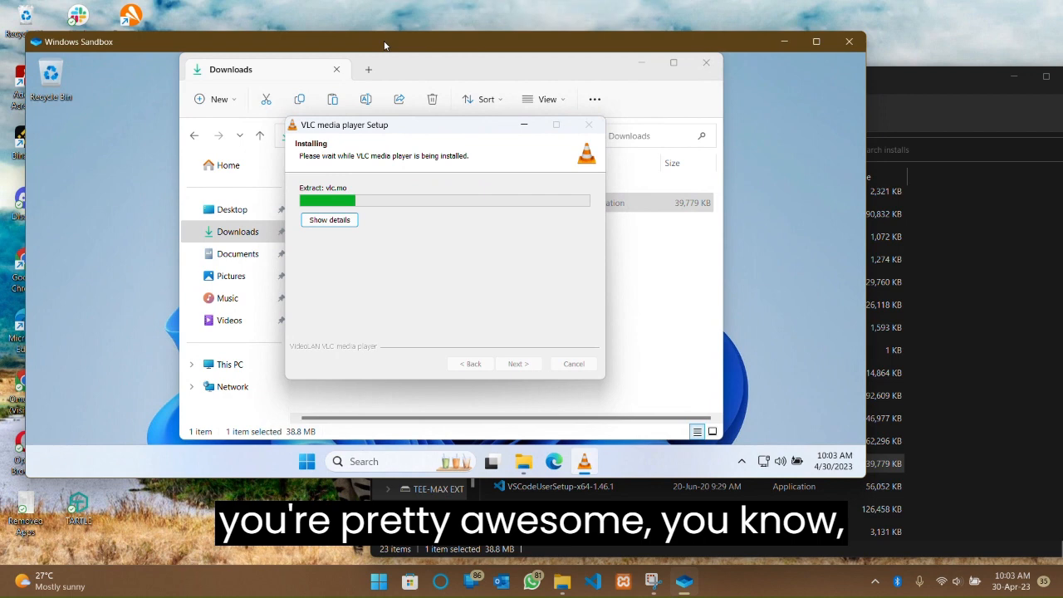
- Open Settings inside Windows Sandbox to check the Windows activation status
left_click(307, 457)
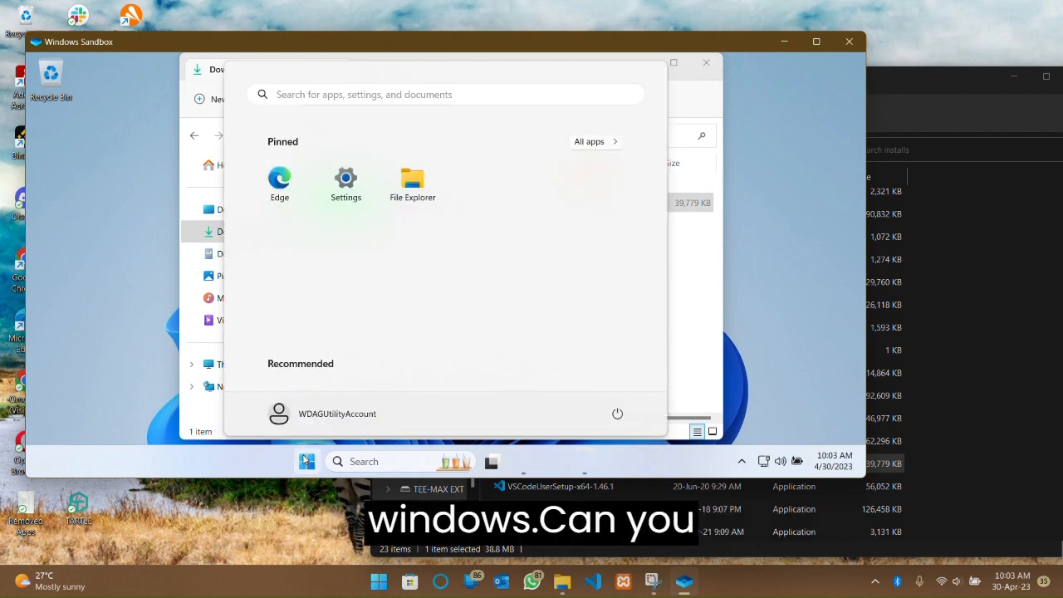
left_click(343, 190)
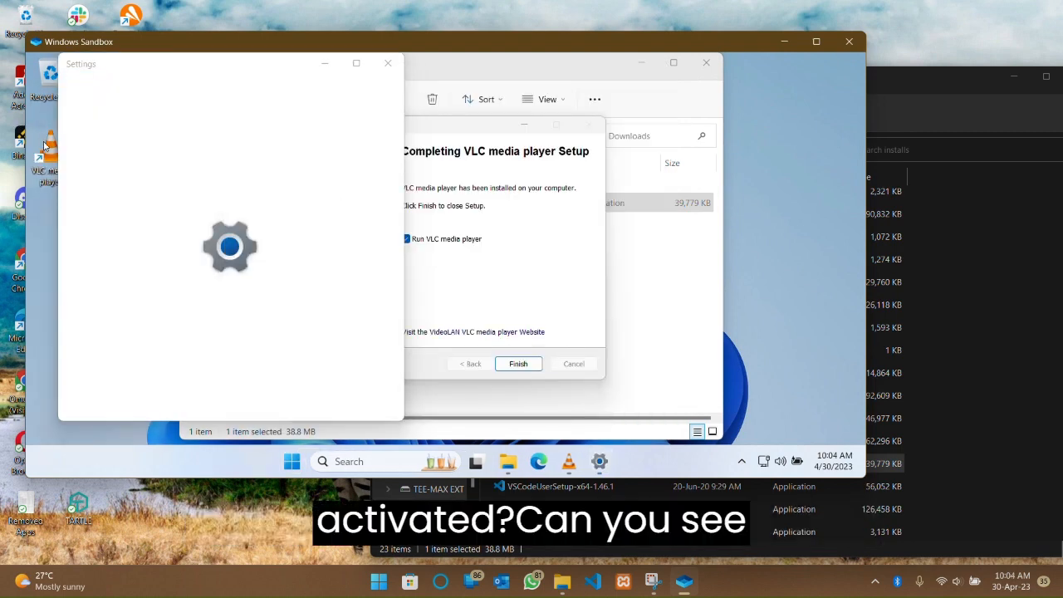
- Finish the VLC media player setup with Run VLC media player enabled to launch it in the sandbox
left_click(458, 228)
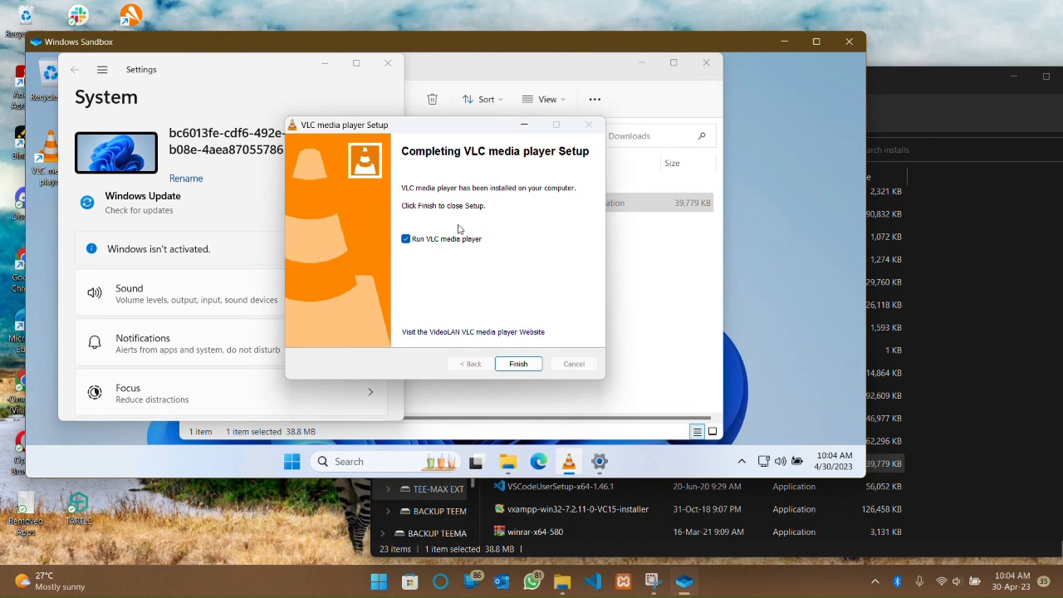
left_click(518, 362)
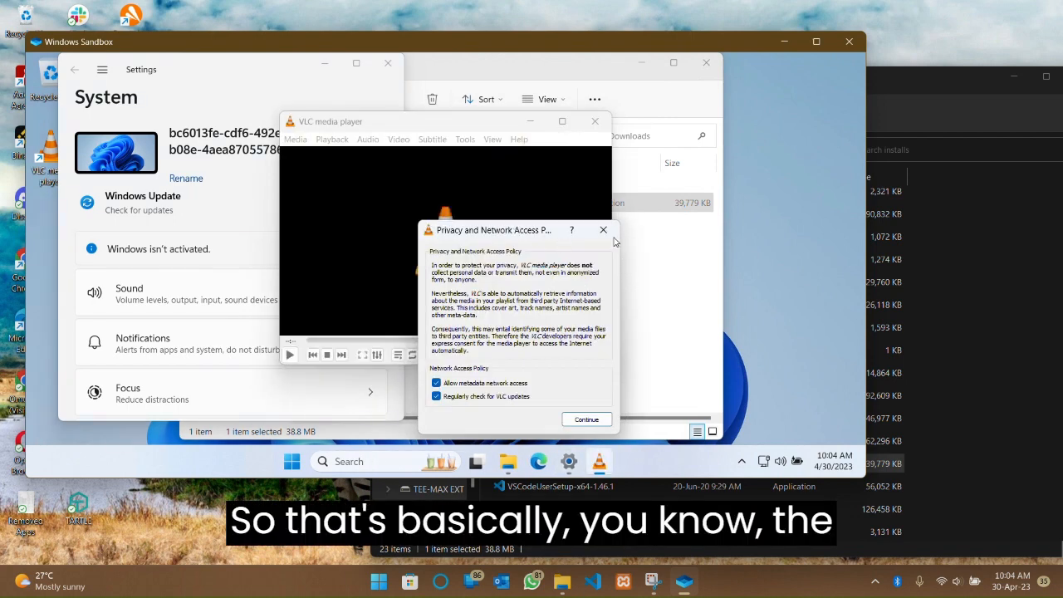
- Dismiss VLC's privacy and network access prompt and minimize the media player inside the sandbox
left_click(604, 229)
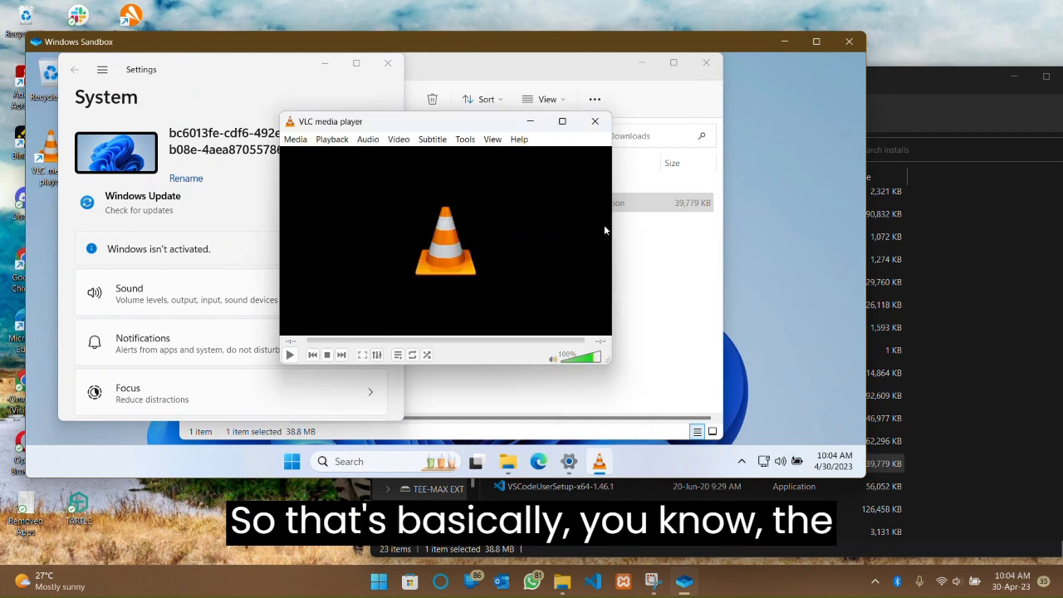
left_click(531, 124)
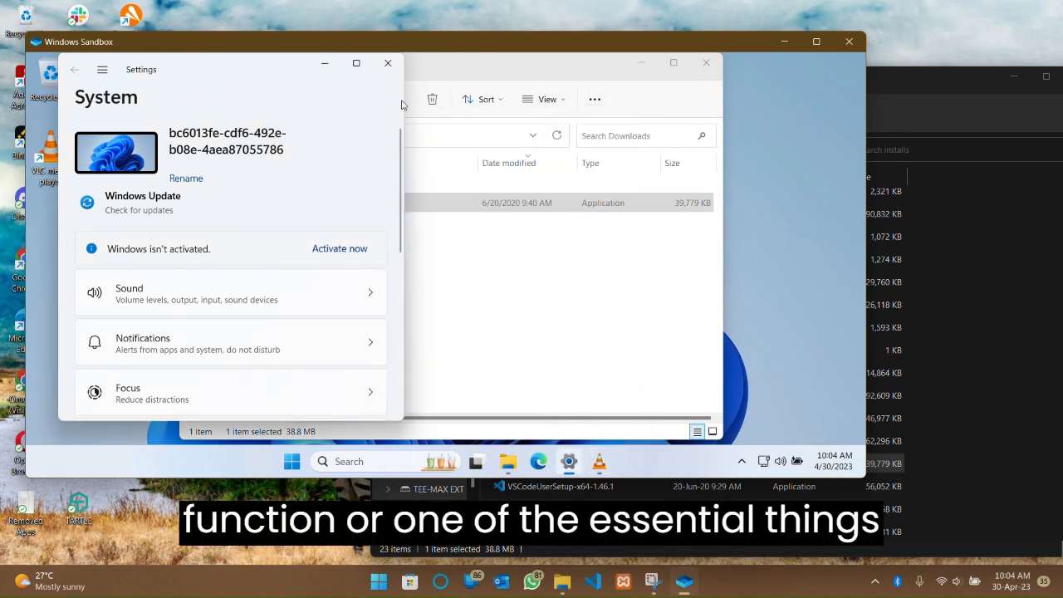
- Widen the sandbox's Settings window and look over the System page, including the device name and Windows activation status
left_click_drag(413, 99, 690, 99)
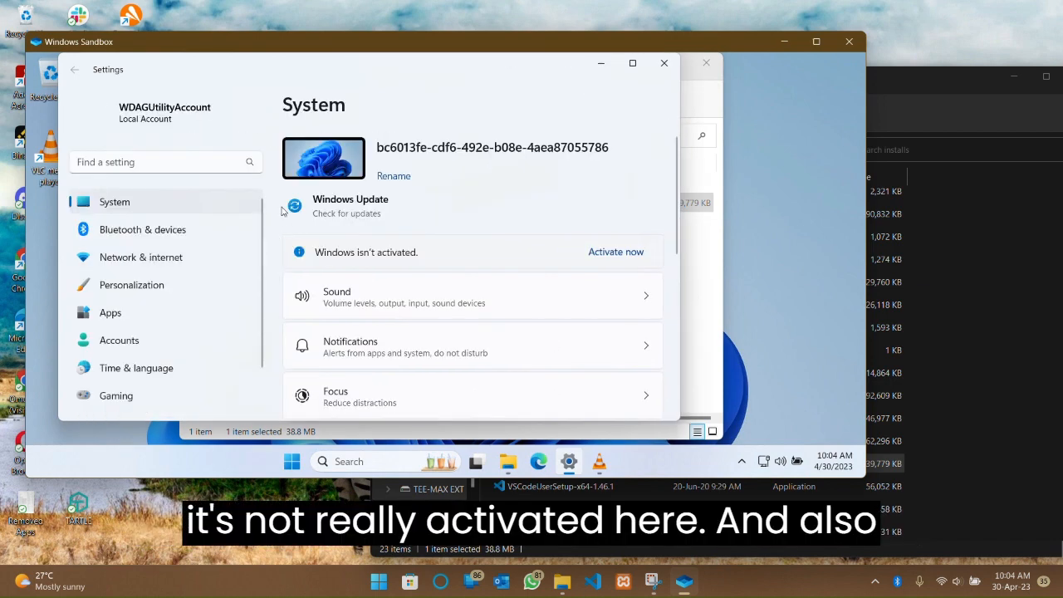
scroll(597, 142, "down", 1)
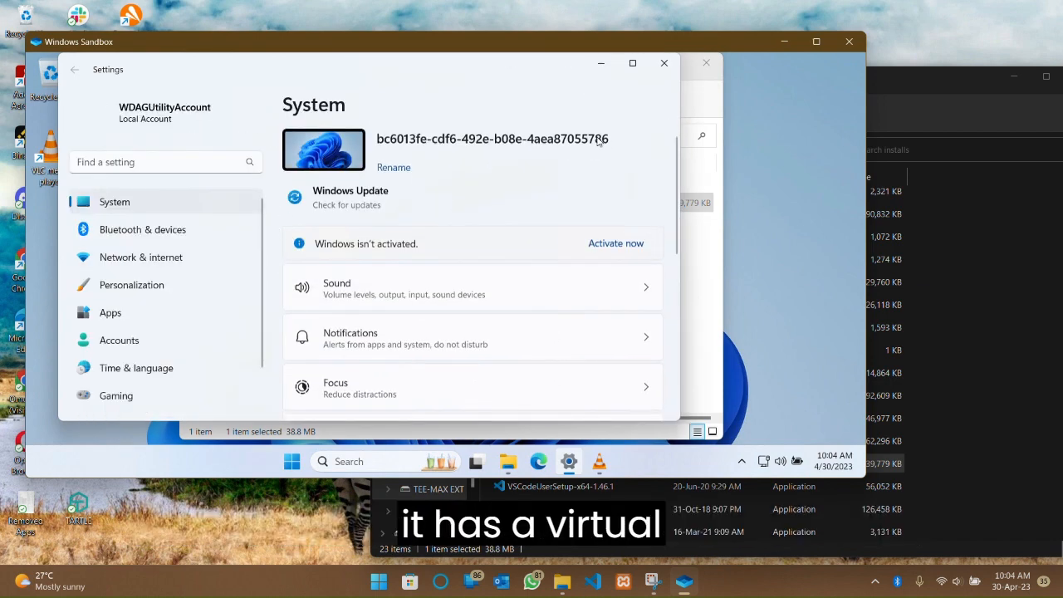
scroll(598, 141, "down", 3)
- Show This PC in the sandbox's File Explorer to check the Local Disk (C:) storage space
left_click(710, 257)
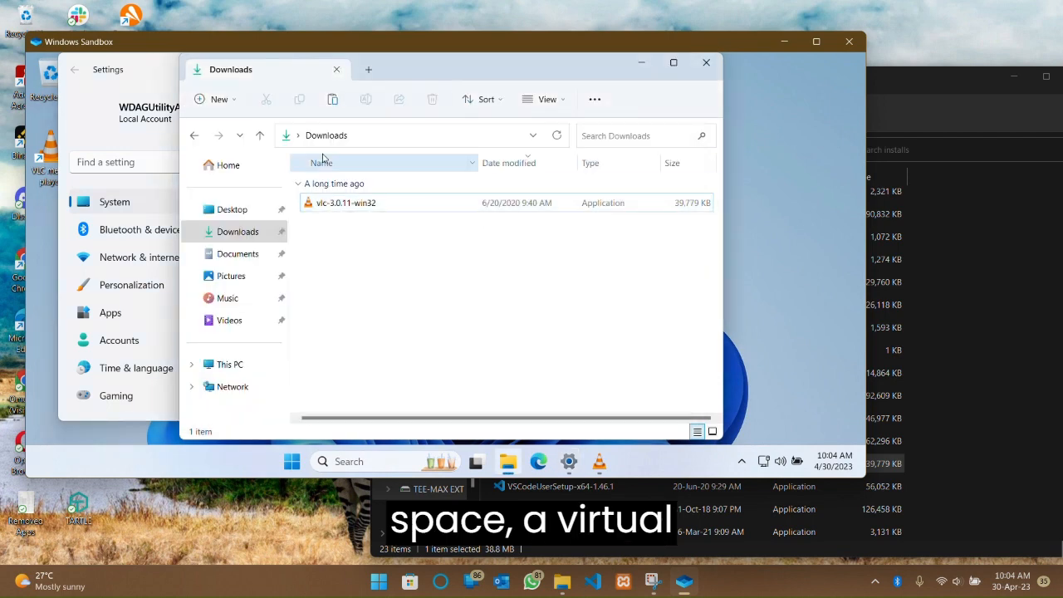
left_click(229, 365)
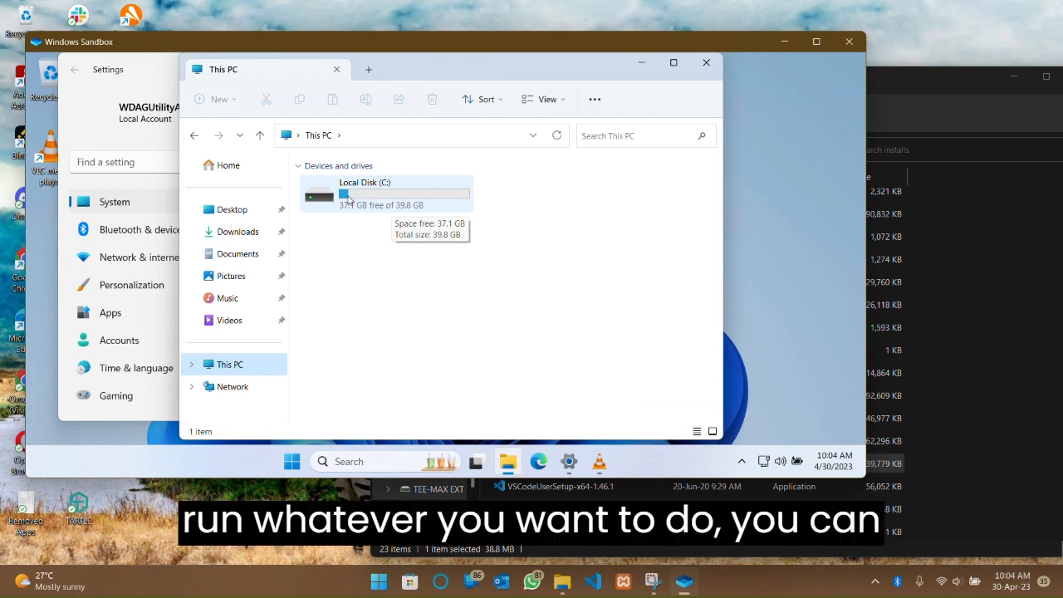
- Return to the sandbox's Settings and view the Advanced app settings under Apps
left_click(159, 72)
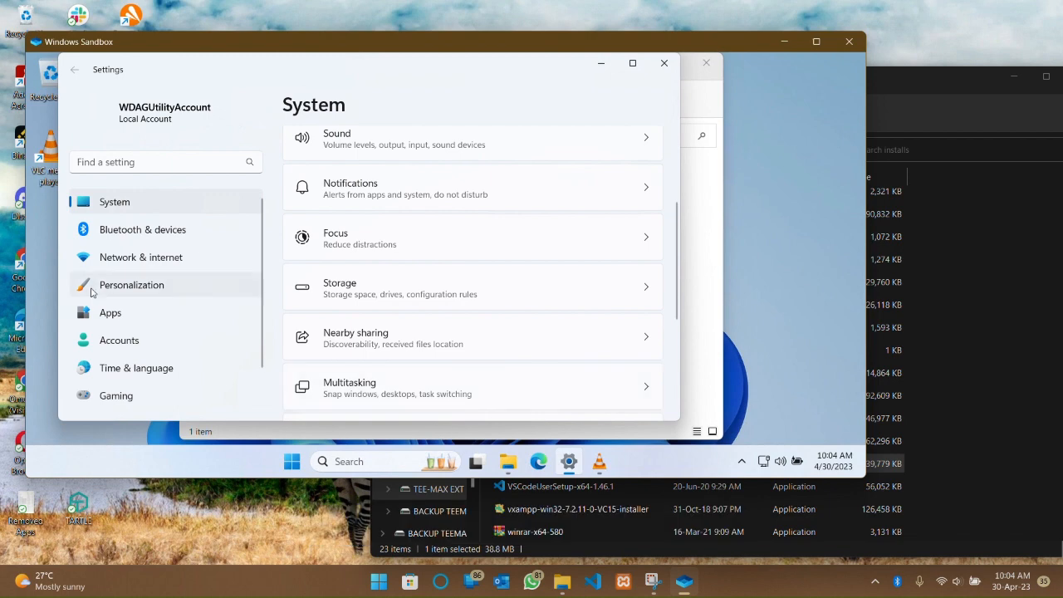
left_click(111, 312)
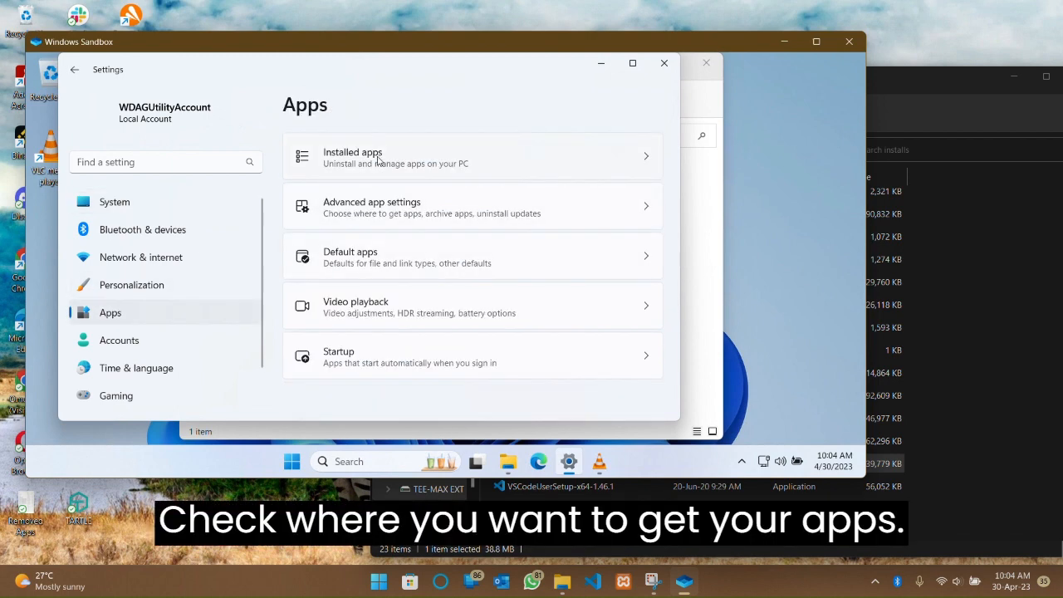
left_click(372, 209)
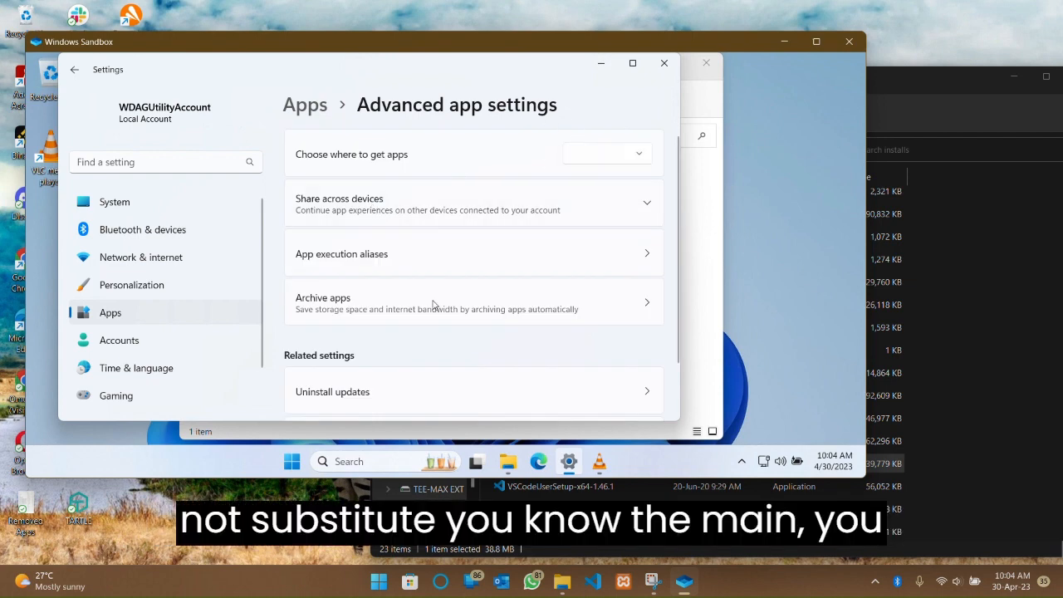
left_click(357, 462)
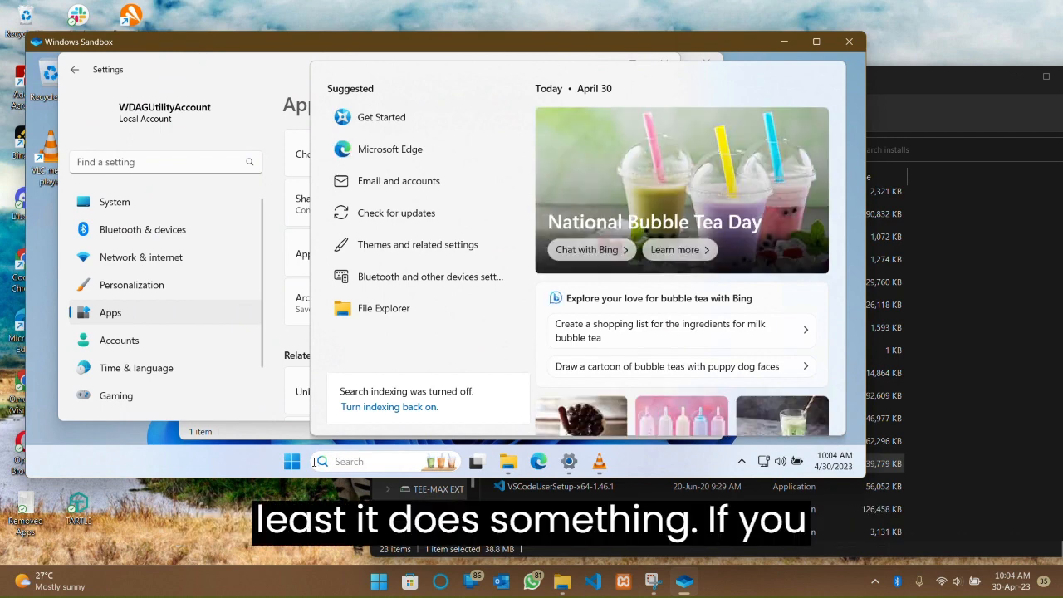
left_click(239, 461)
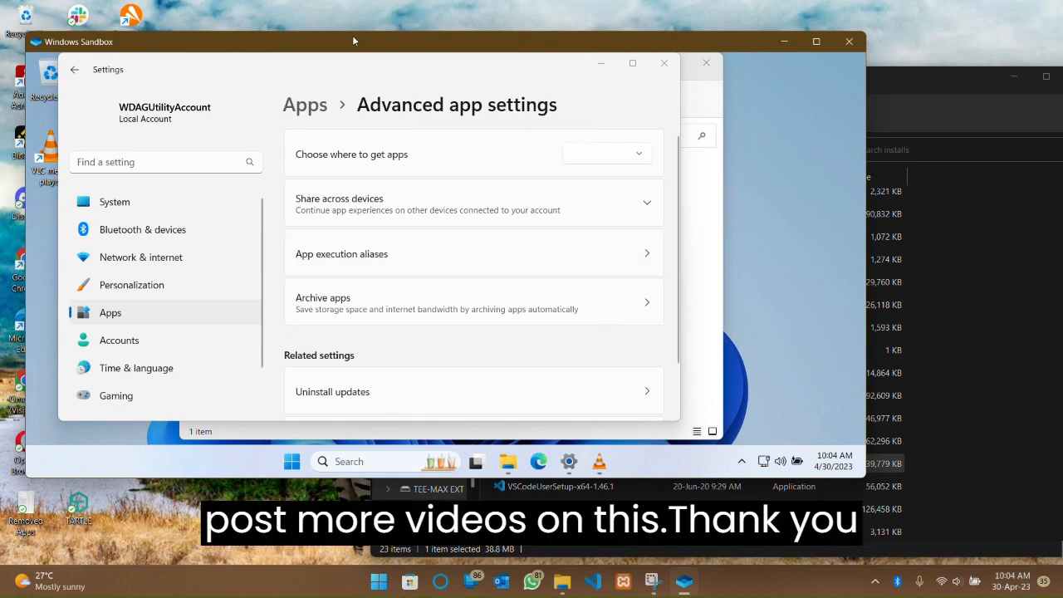
left_click_drag(339, 40, 374, 56)
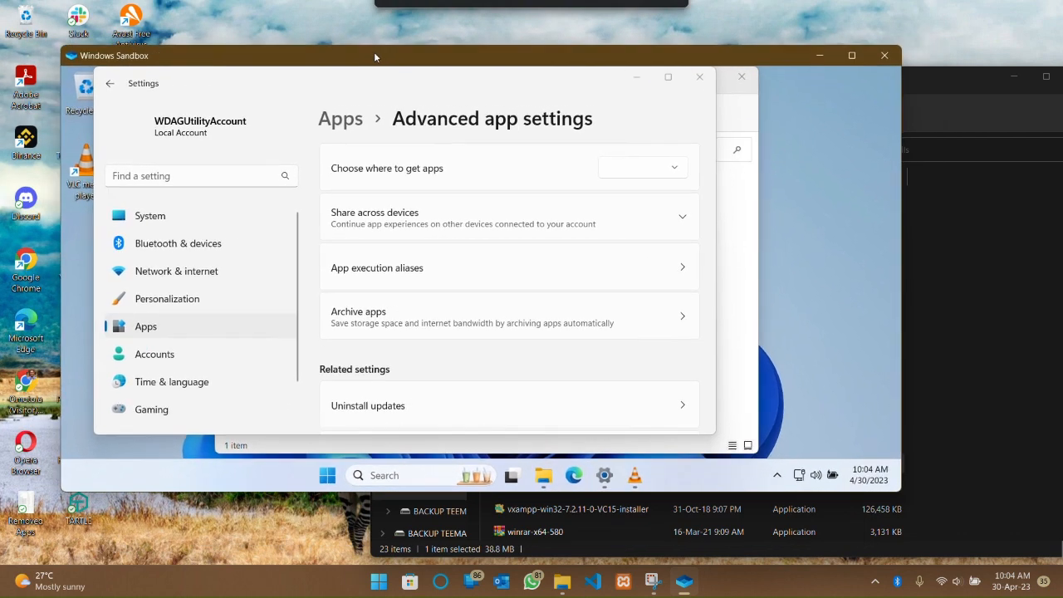